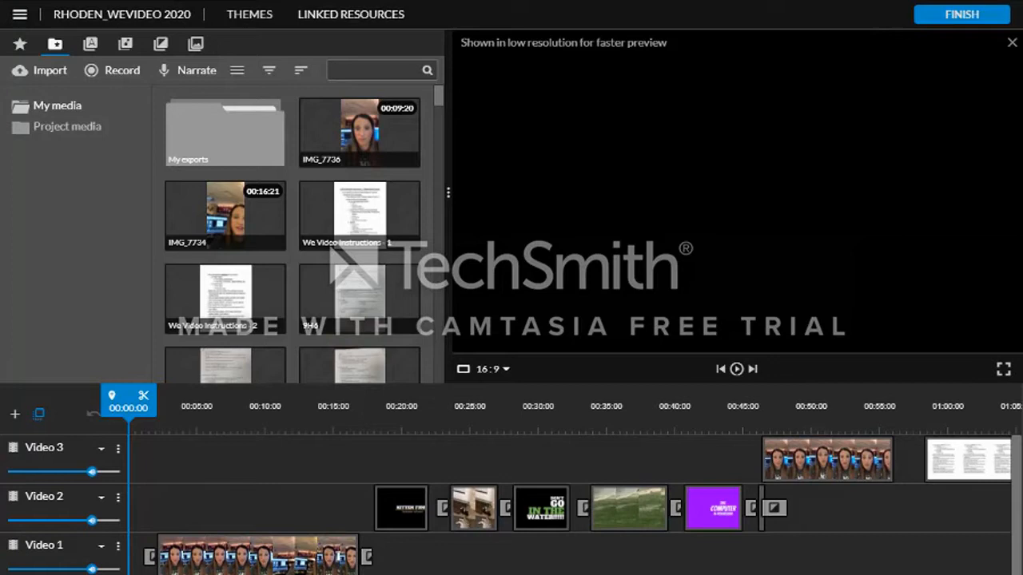
scroll(60, 527, "down", 1)
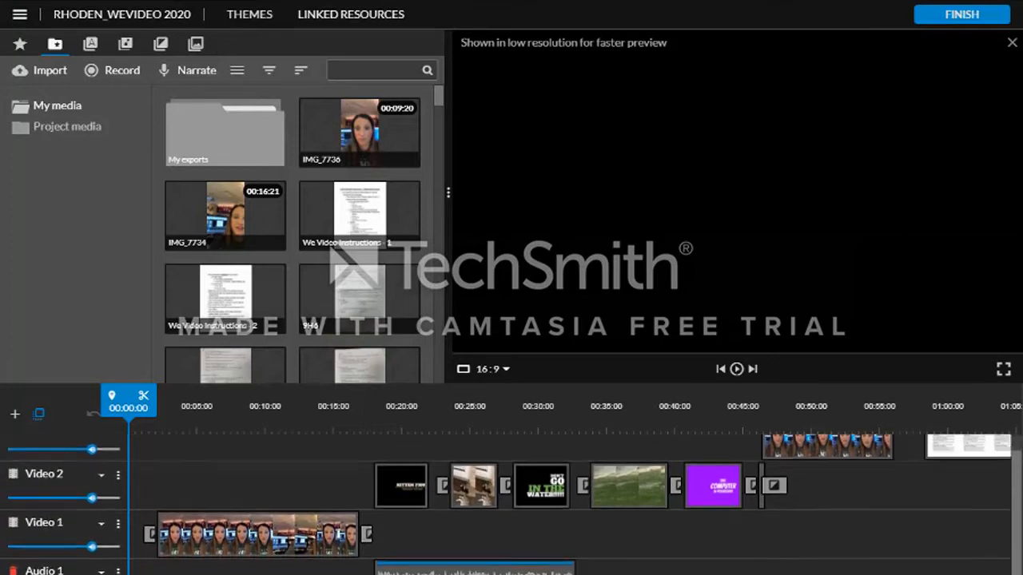
left_click(15, 414)
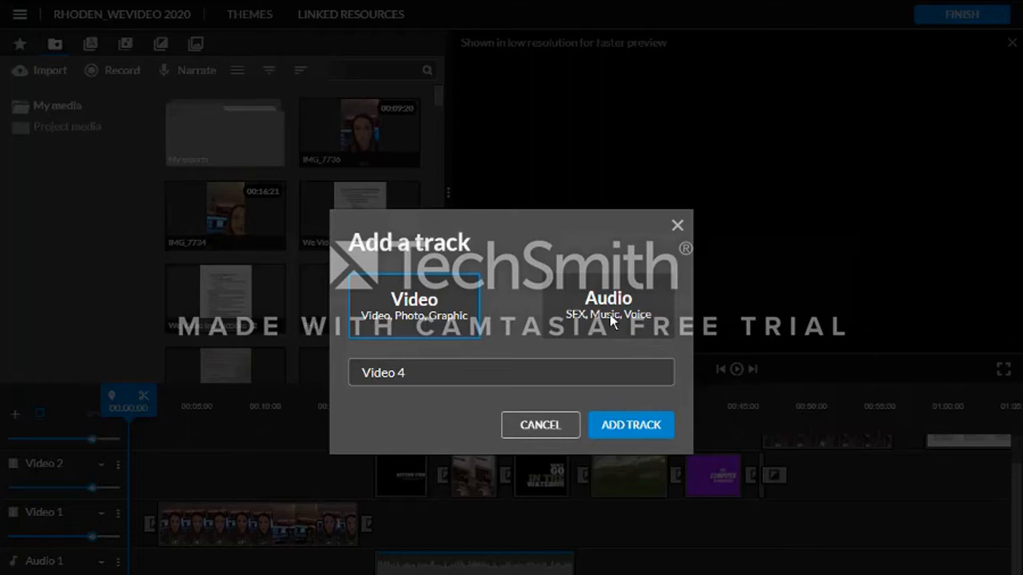
left_click(415, 375)
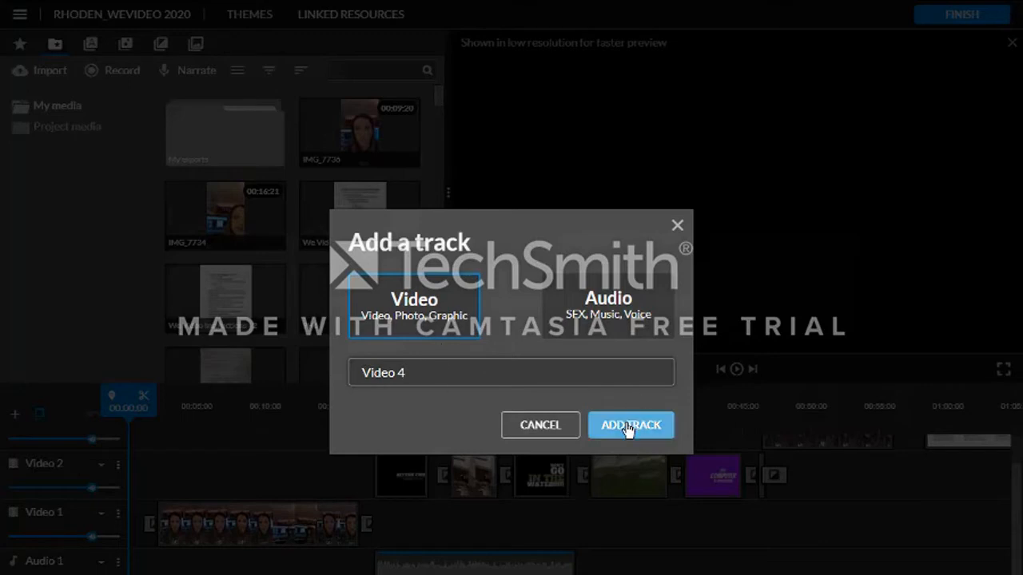
key("Escape")
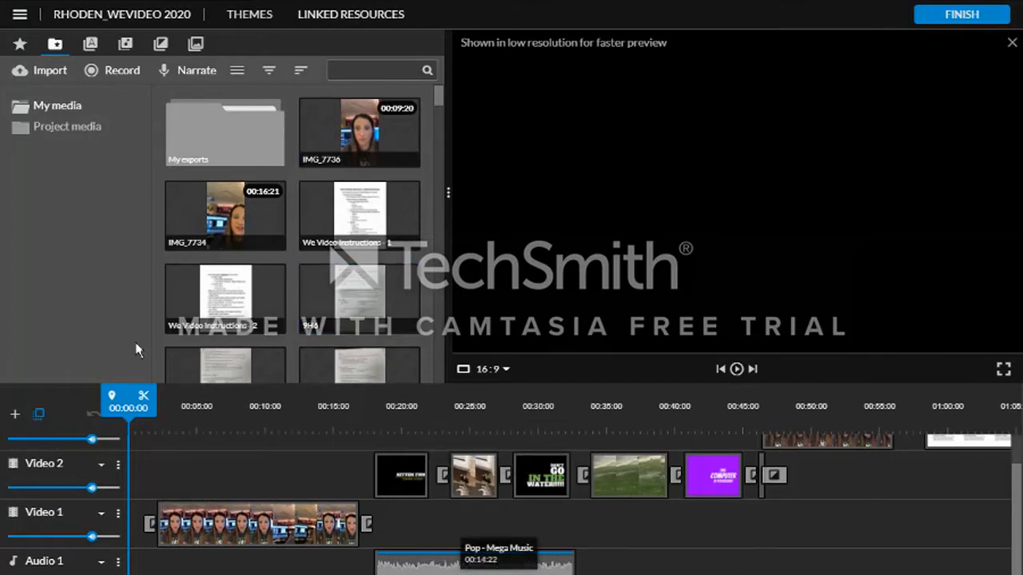
left_click(46, 77)
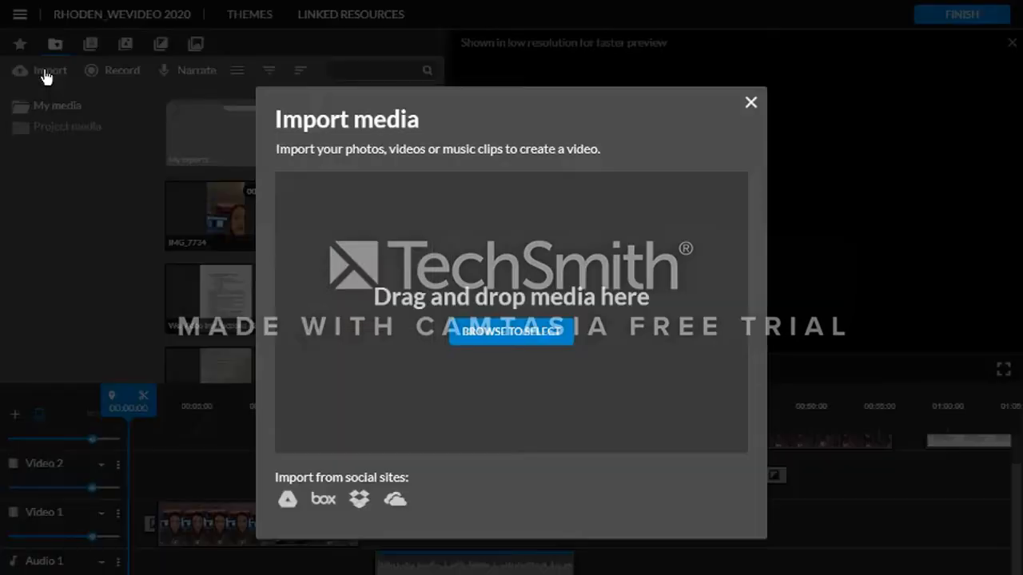
left_click(525, 336)
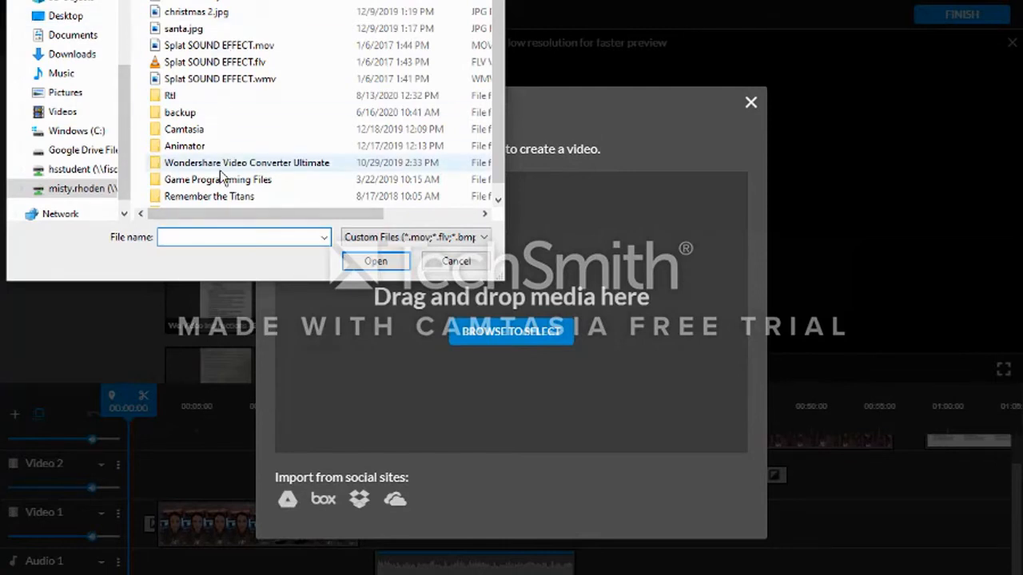
left_click(185, 64)
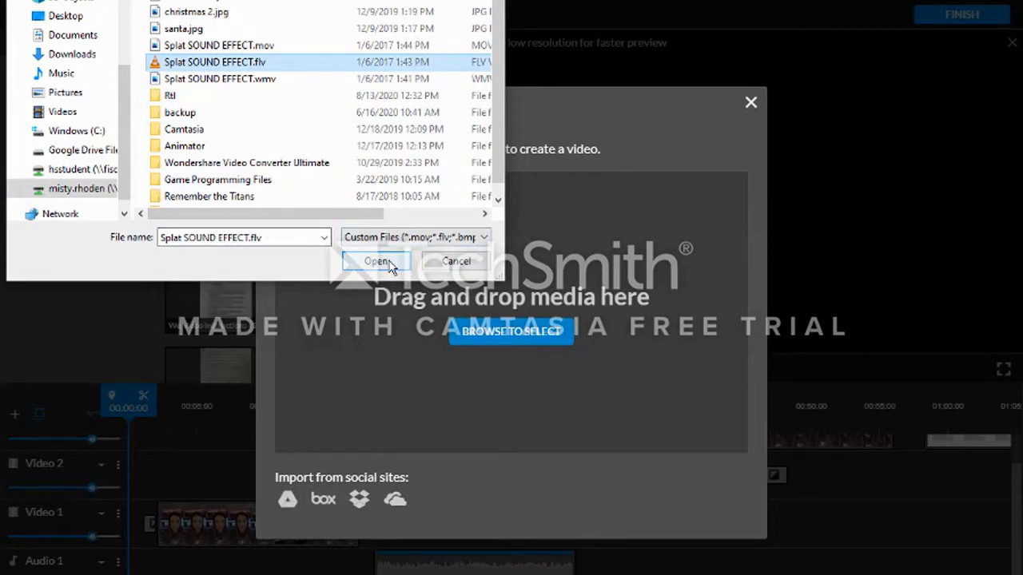
left_click(456, 260)
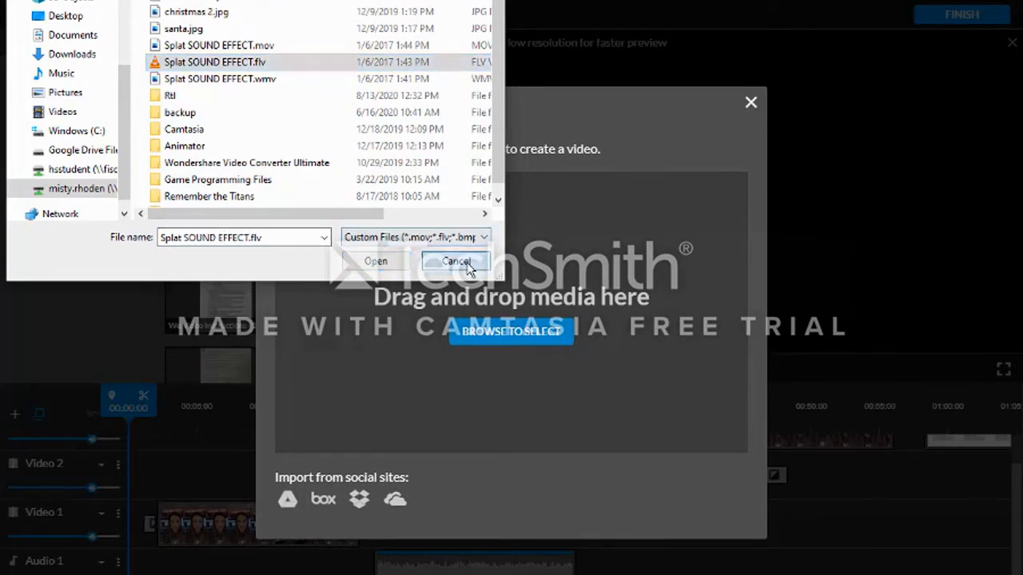
left_click(752, 105)
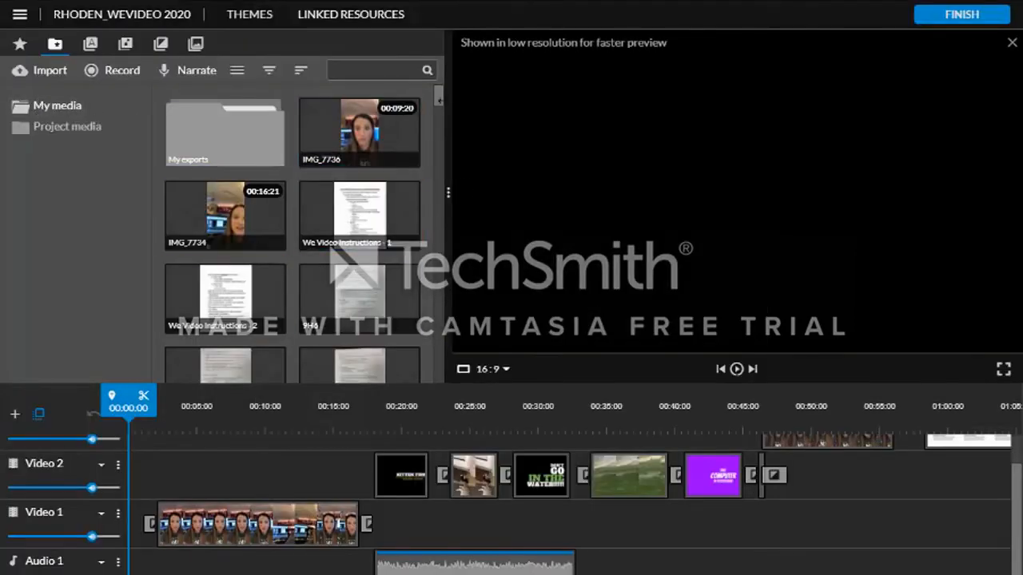
- Browse the media library and select the IMG_7734 clip on the Video 1 track
left_click_drag(441, 97, 433, 379)
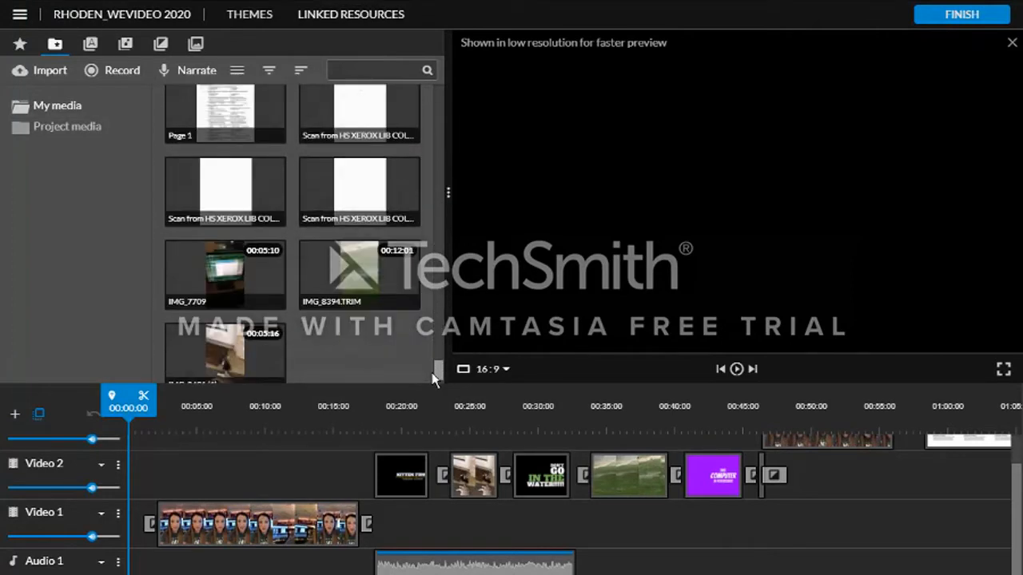
left_click_drag(431, 368, 434, 98)
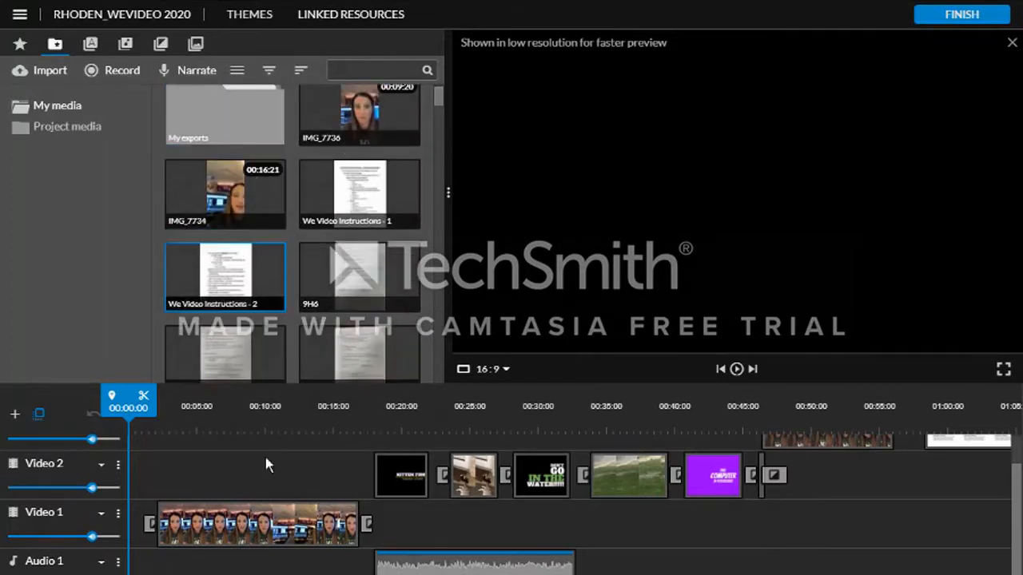
left_click(262, 196)
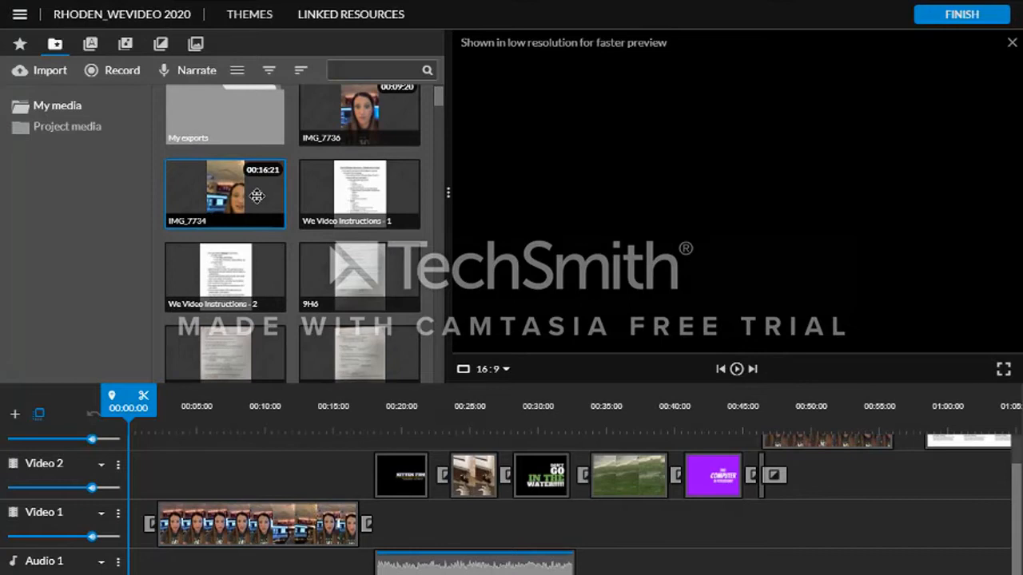
left_click(236, 541)
left_click_drag(235, 541, 234, 508)
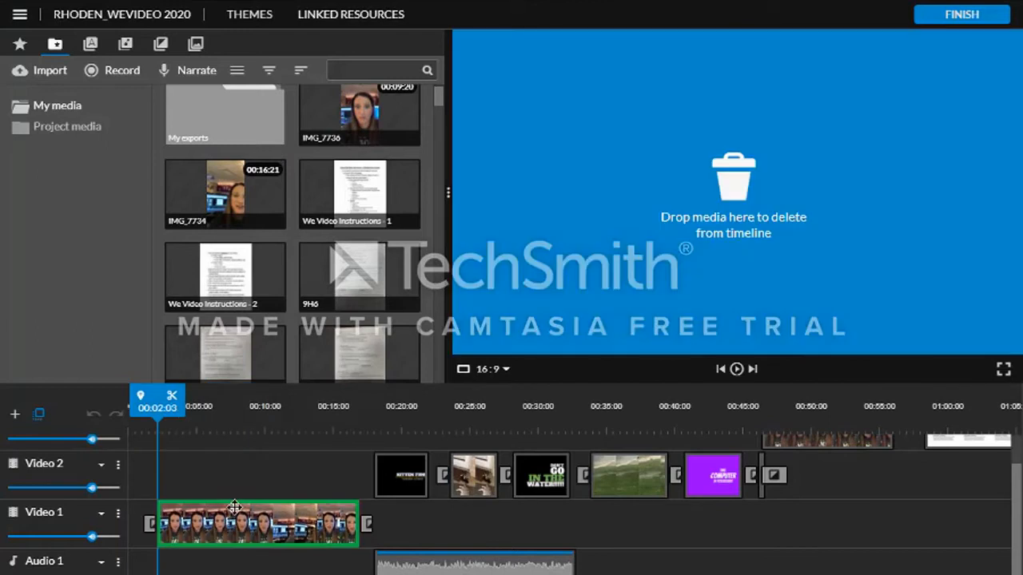
mouse_move(234, 508)
left_mouse_down()
mouse_move(252, 508)
mouse_move(231, 512)
left_mouse_up()
left_click_drag(231, 513, 231, 512)
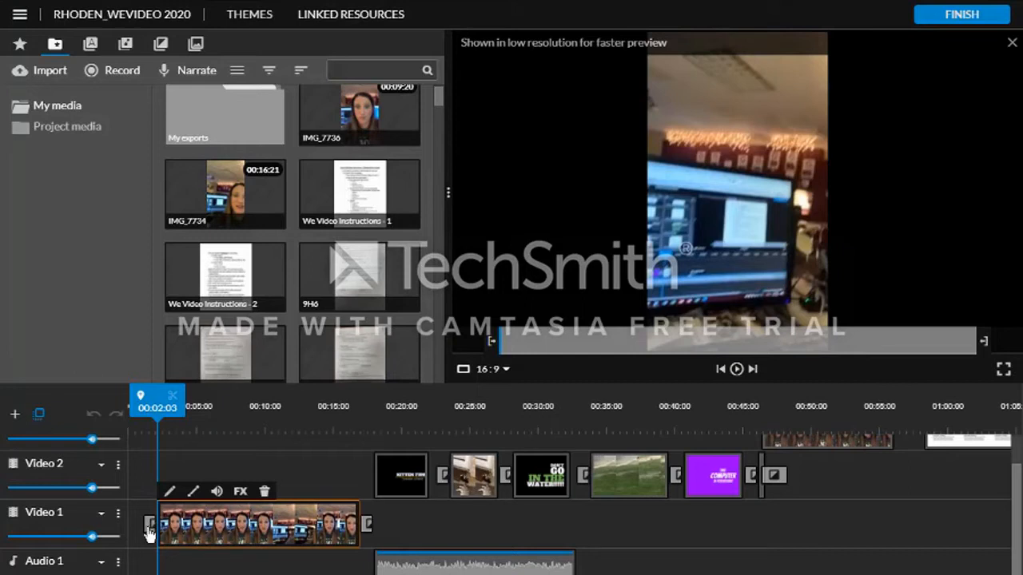
- Preview the Video 1 clip from the start of the timeline and open the Transitions library
left_click_drag(157, 396, 145, 396)
left_click(735, 369)
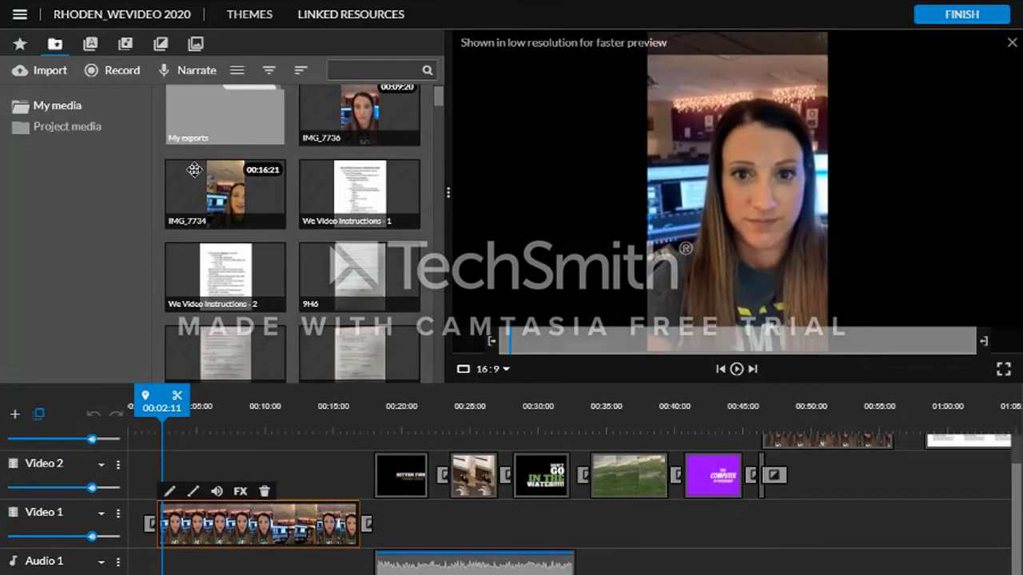
left_click(160, 45)
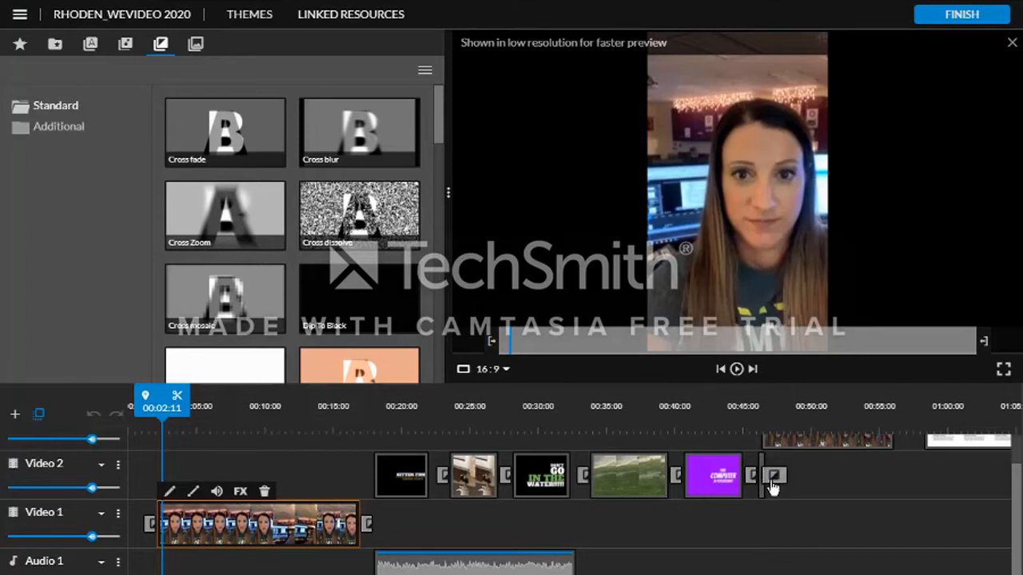
- Preview the timeline around the 45-second mark and return the playhead to the start
left_click_drag(162, 401, 743, 432)
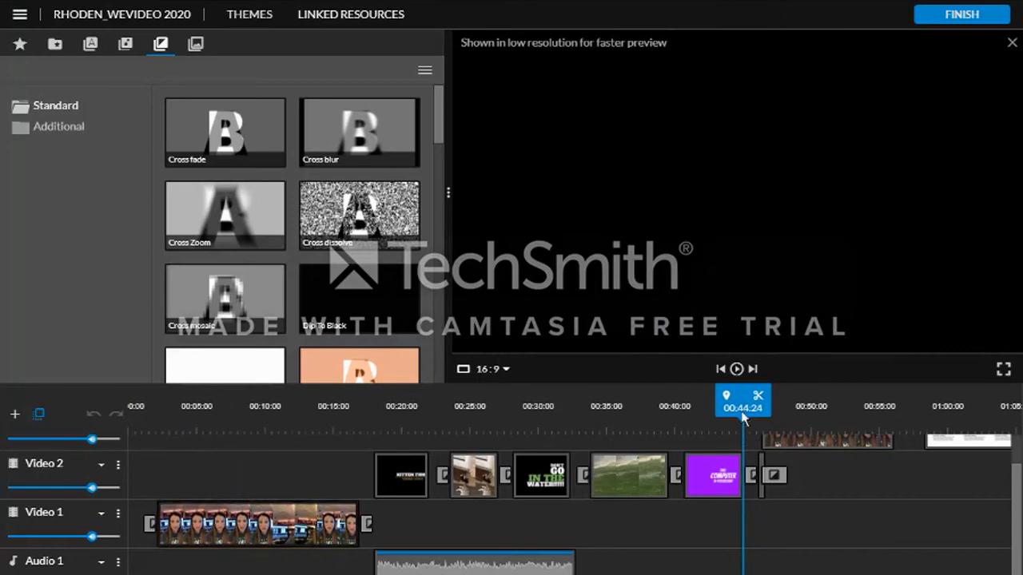
left_click(736, 370)
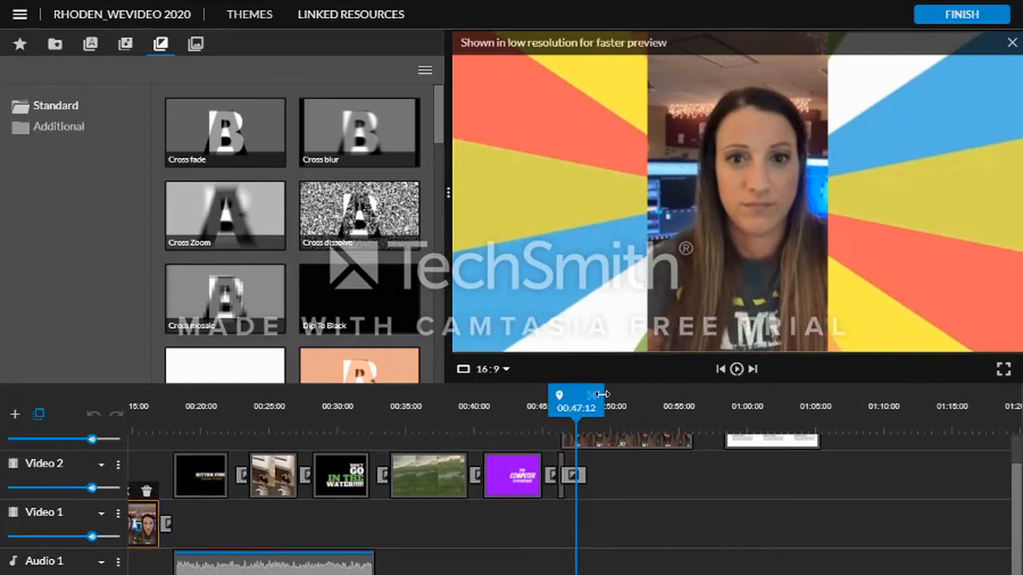
left_click_drag(564, 396, 540, 396)
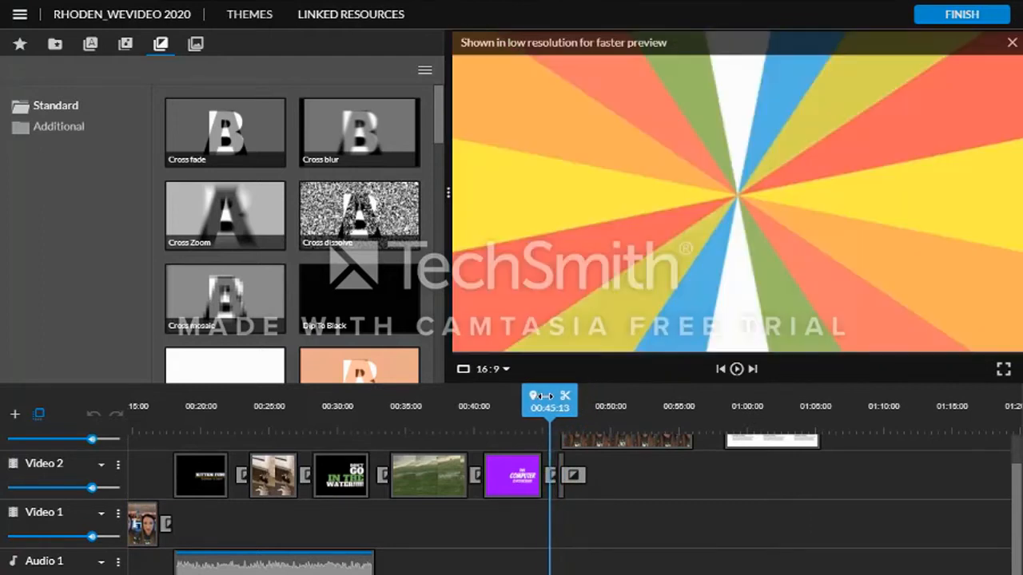
left_click(736, 369)
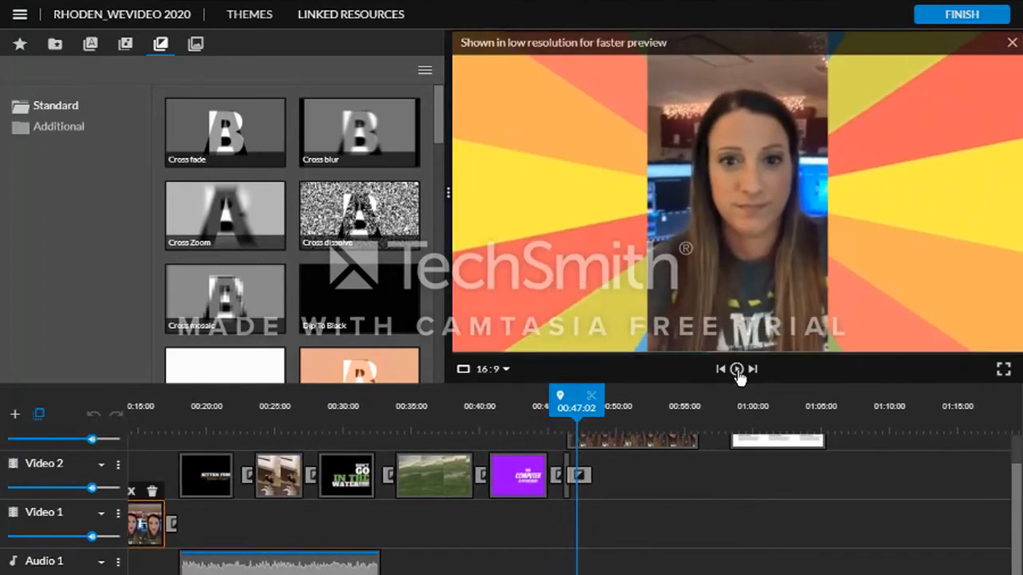
left_click(737, 369)
left_click_drag(547, 400, 132, 429)
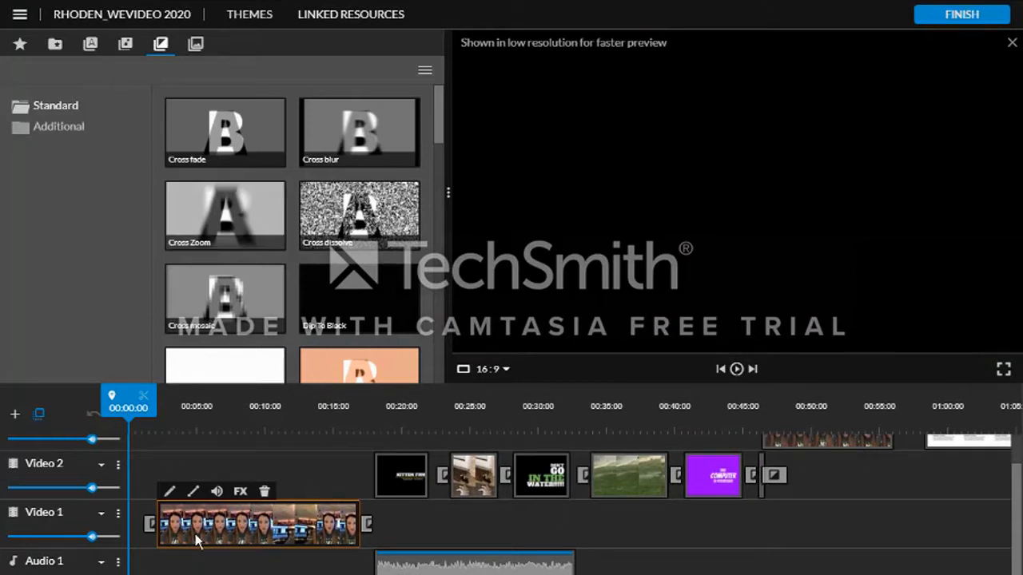
- Open the text title templates, preview the Puff - Title motion title, and select the Kitten Fun title clip
left_click(55, 48)
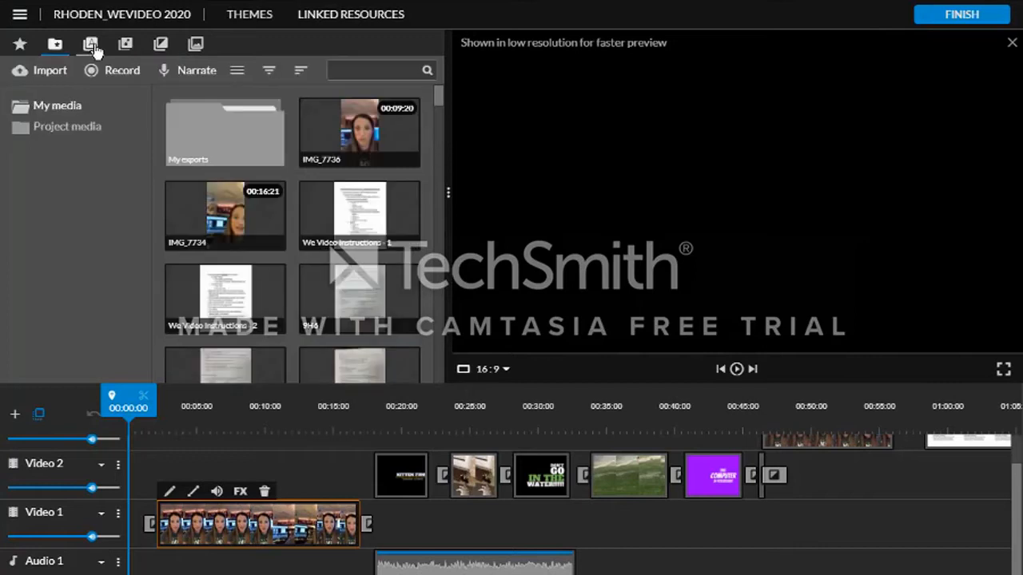
left_click(92, 46)
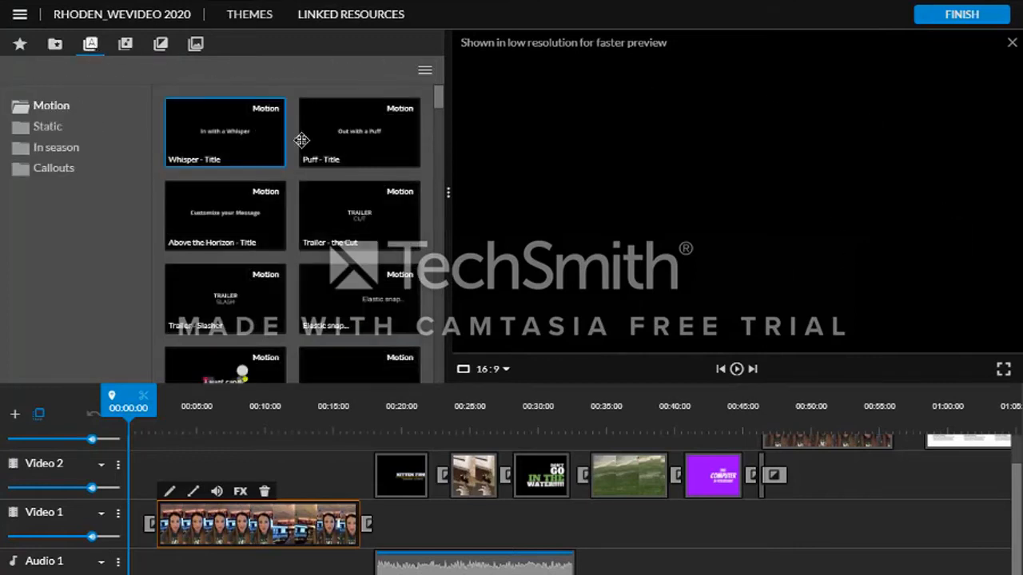
left_click(359, 137)
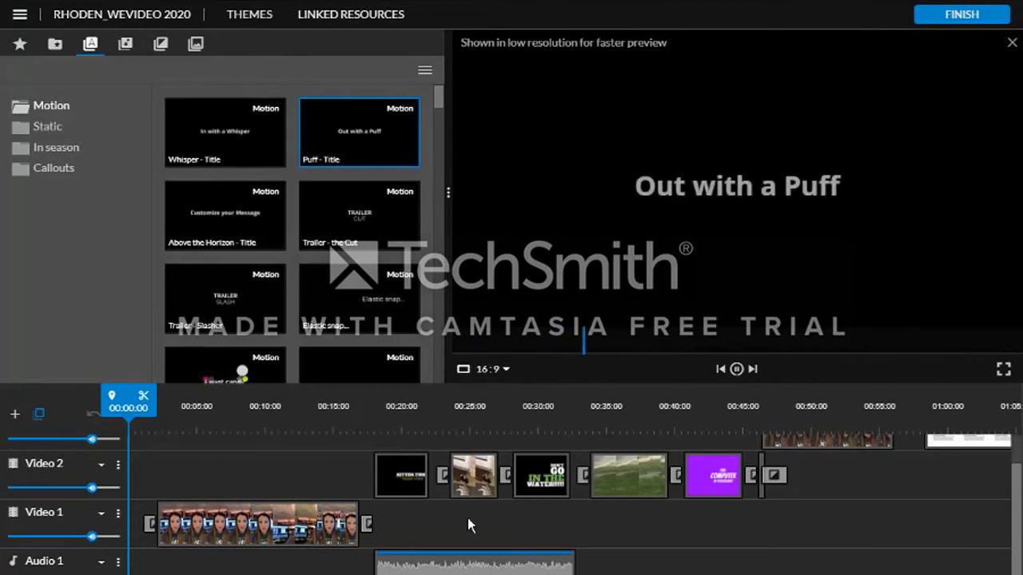
left_click(403, 486)
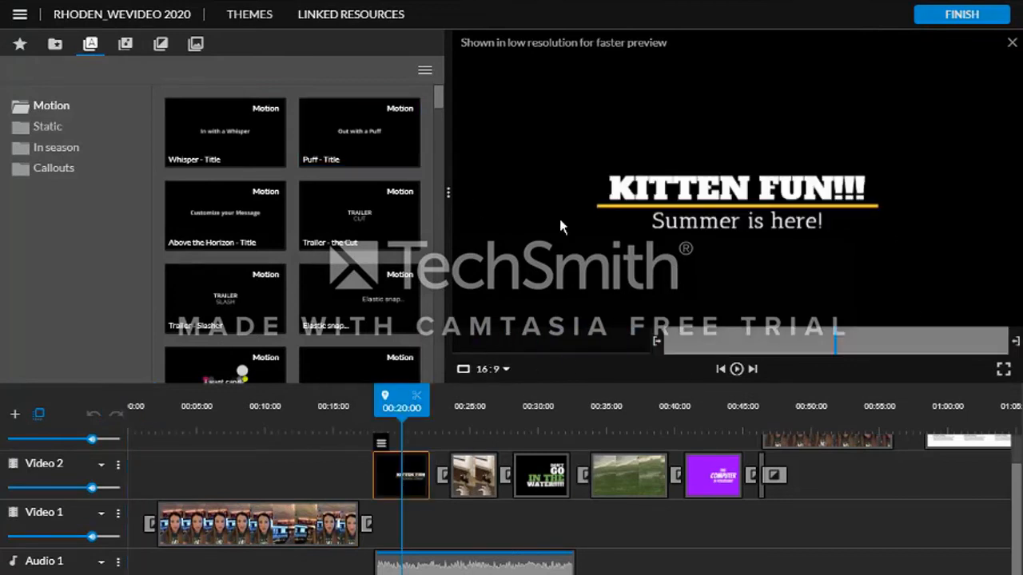
- Browse the Static, In season and Callouts title categories, previewing Graduating class and Arrow callout
left_click(23, 131)
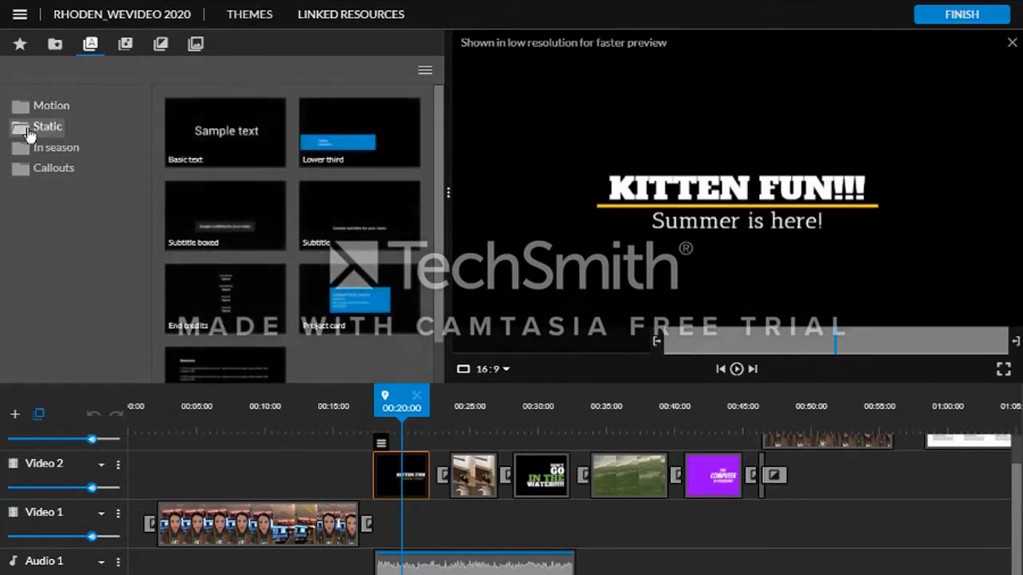
left_click(24, 156)
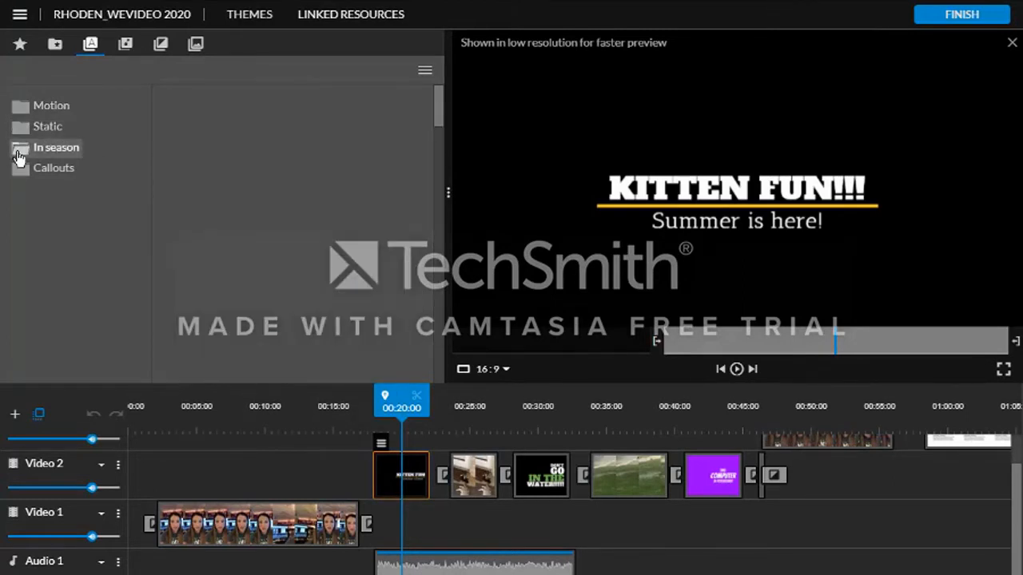
left_click(240, 212)
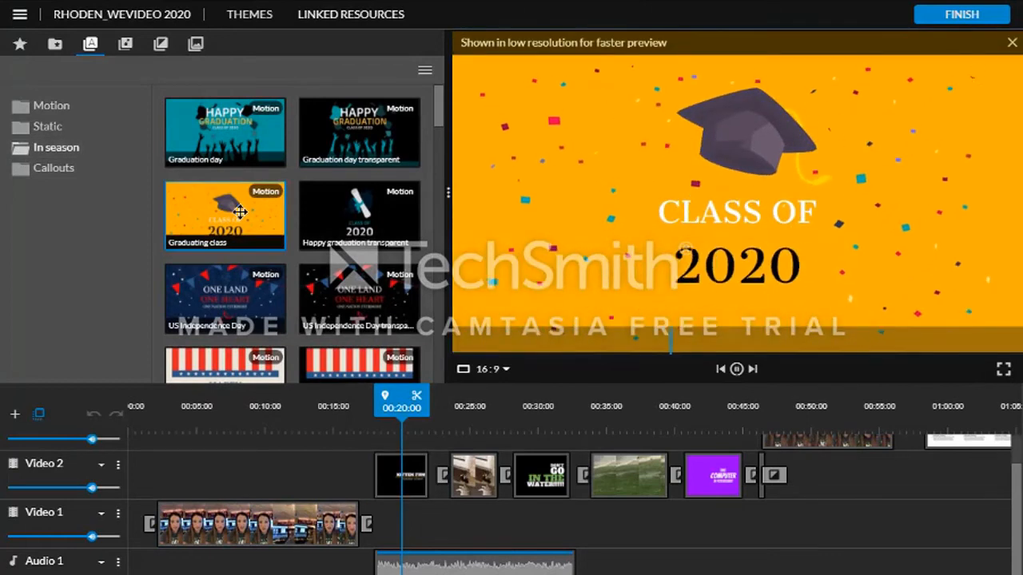
left_click(22, 172)
left_click(234, 205)
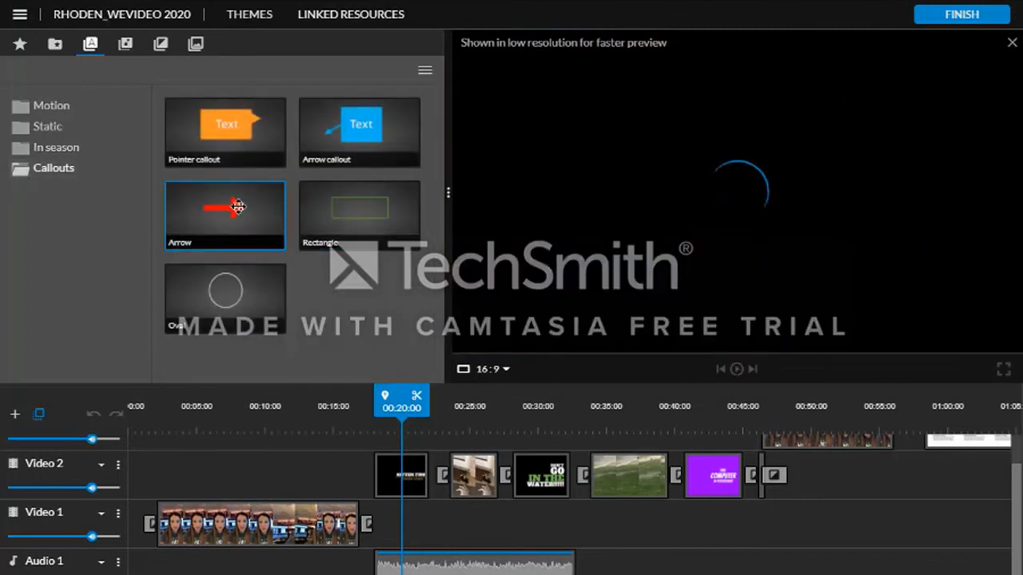
left_click(358, 130)
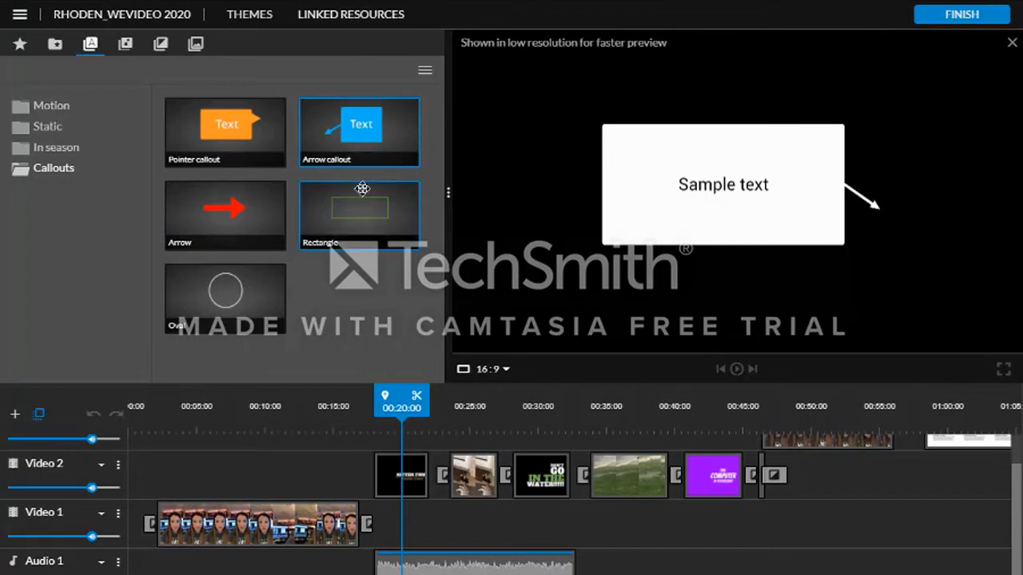
- Browse the audio library's Sound Effects and Premium Music folders and open the Backgrounds library
left_click(126, 45)
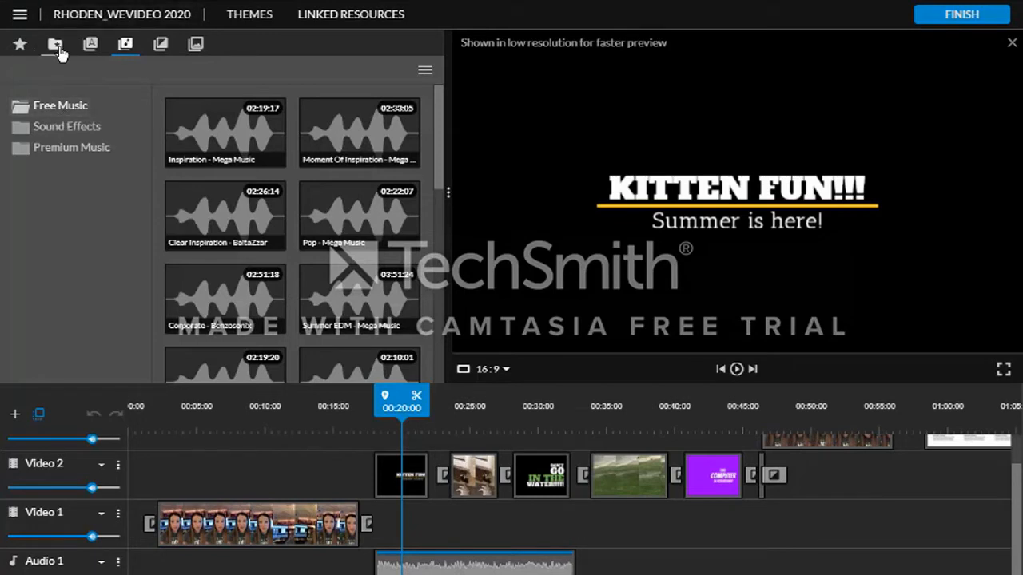
left_click(65, 130)
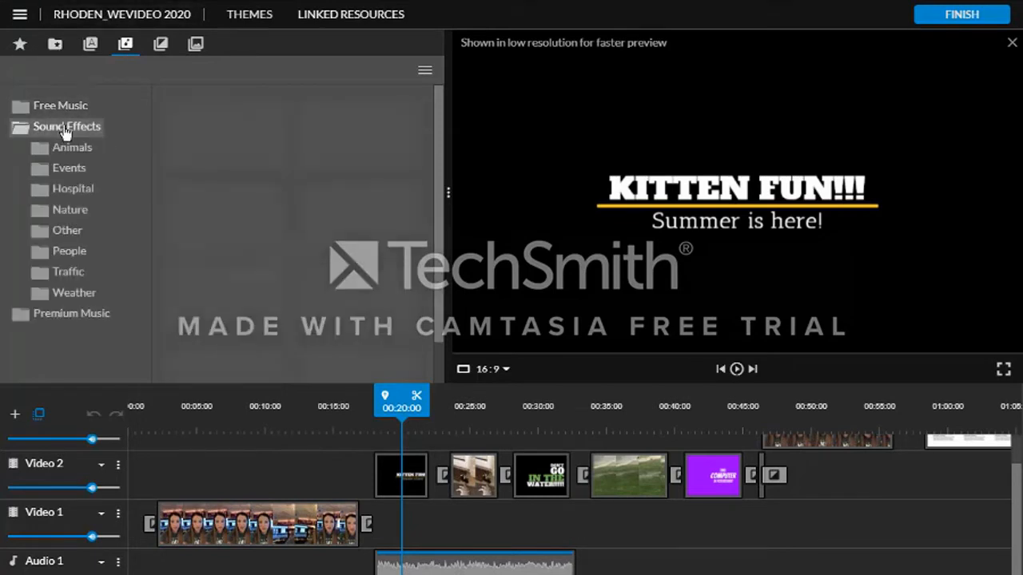
left_click(71, 322)
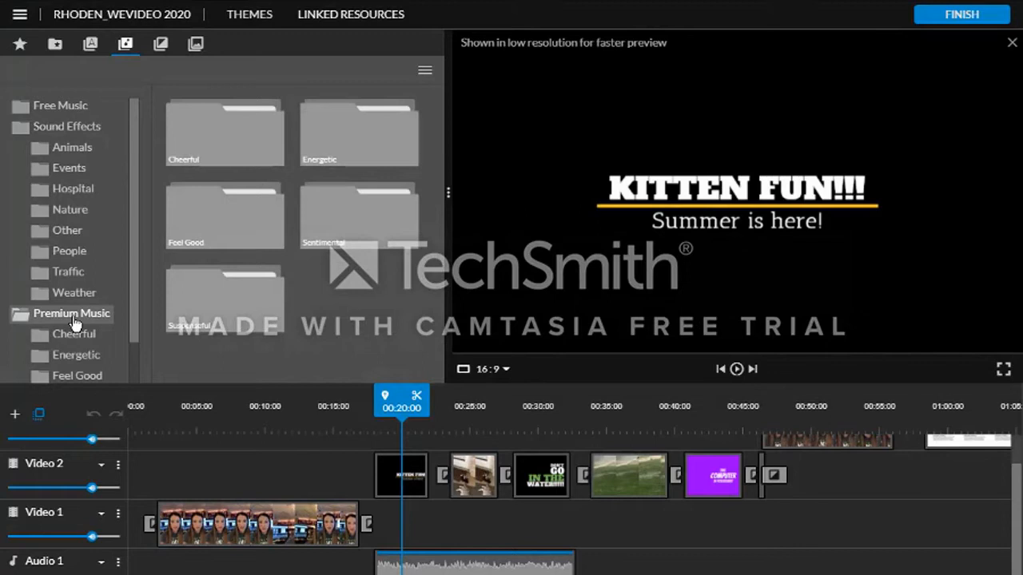
left_click(196, 45)
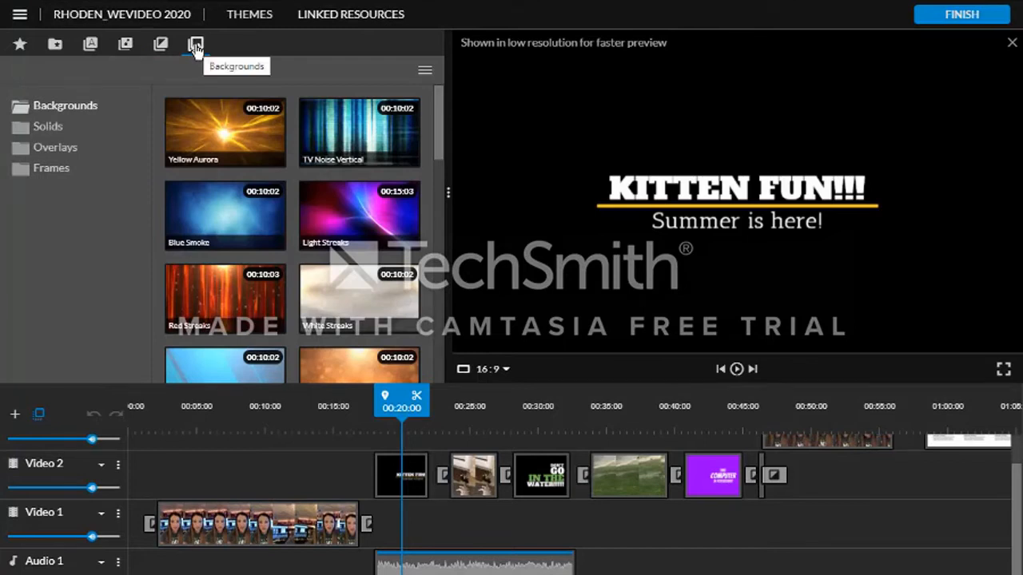
left_click_drag(401, 406, 182, 410)
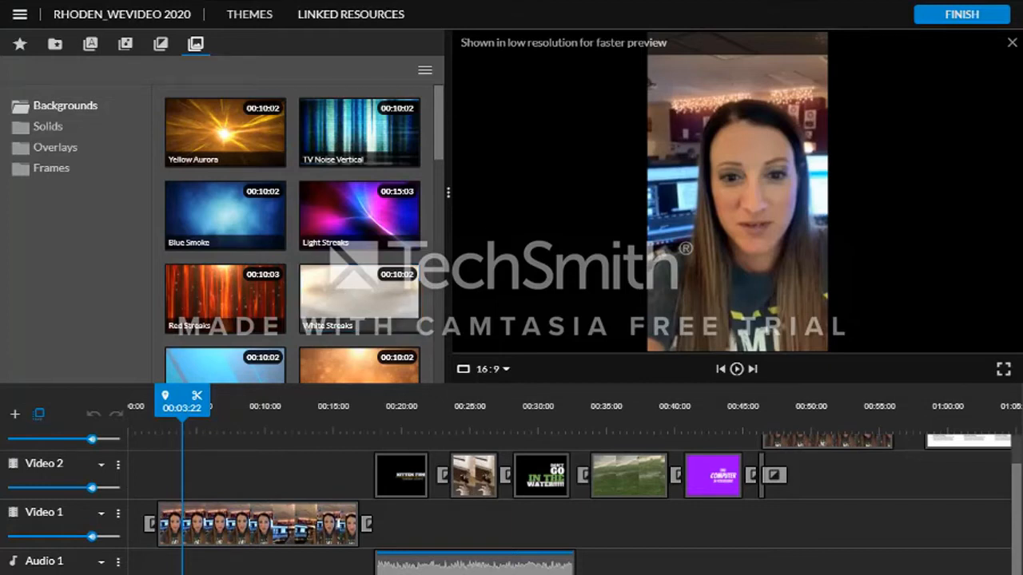
- Open the stock media library, point out the My favorites filter, and return to My media
left_click(19, 44)
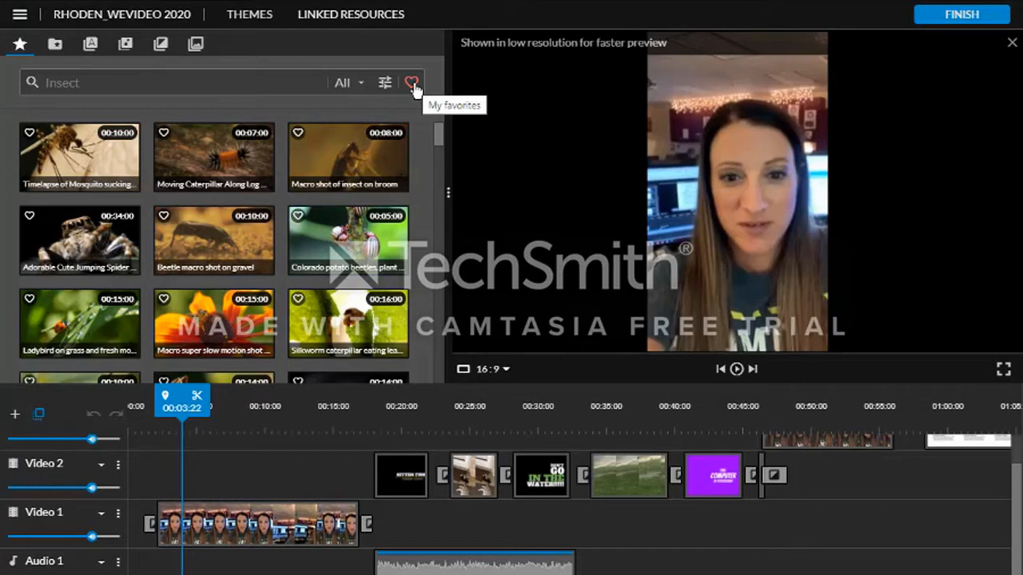
mouse_move(437, 139)
left_mouse_down()
mouse_move(444, 330)
mouse_move(440, 128)
left_mouse_up()
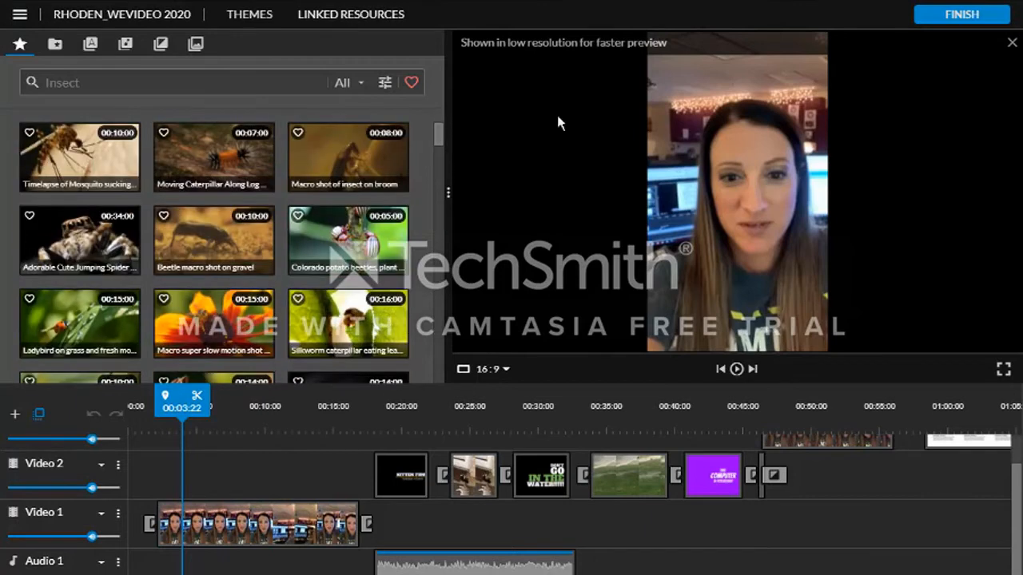
left_click(57, 46)
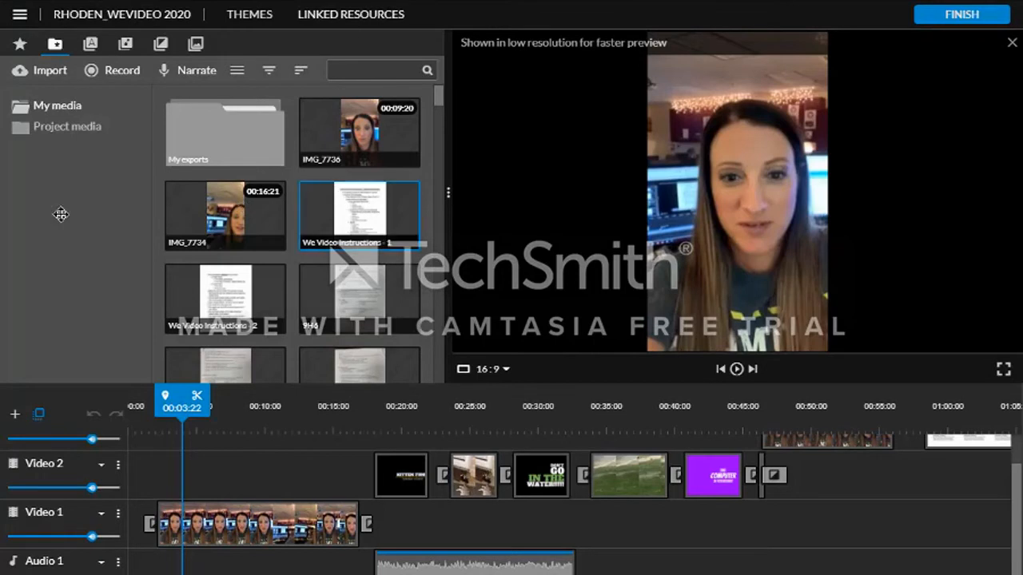
- Save the project
left_click(20, 16)
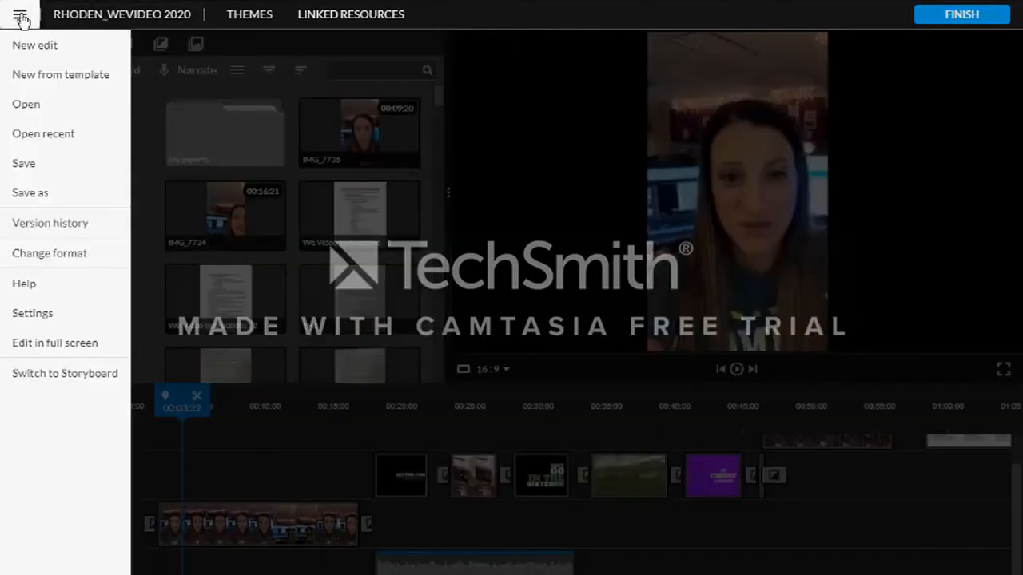
left_click(26, 164)
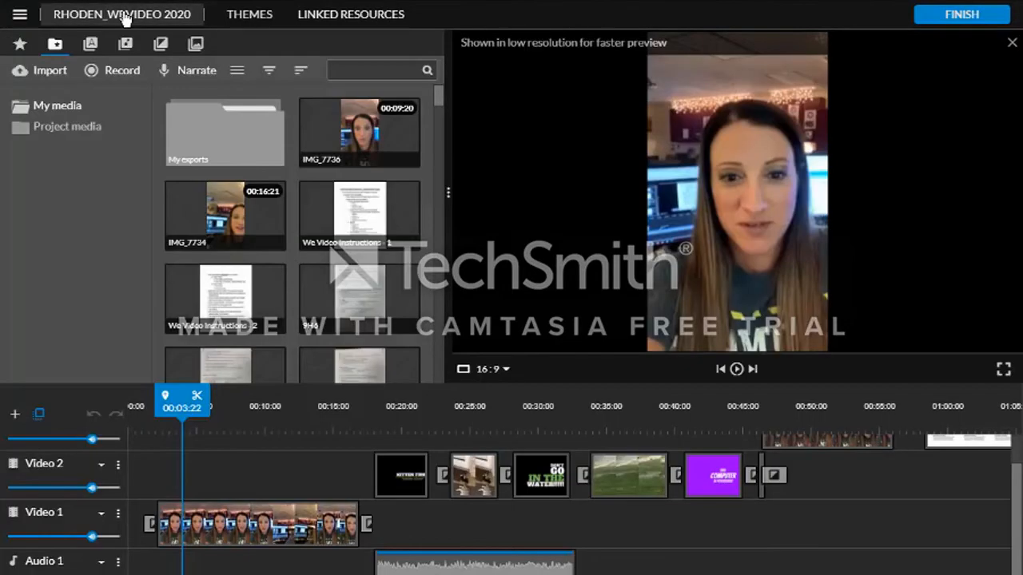
left_click(125, 16)
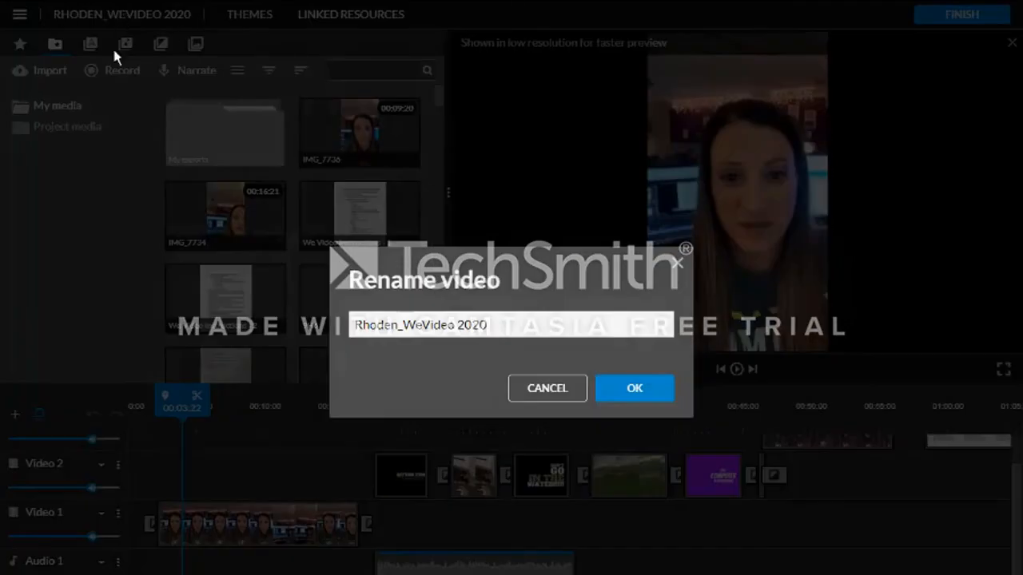
left_click(568, 387)
left_click(677, 264)
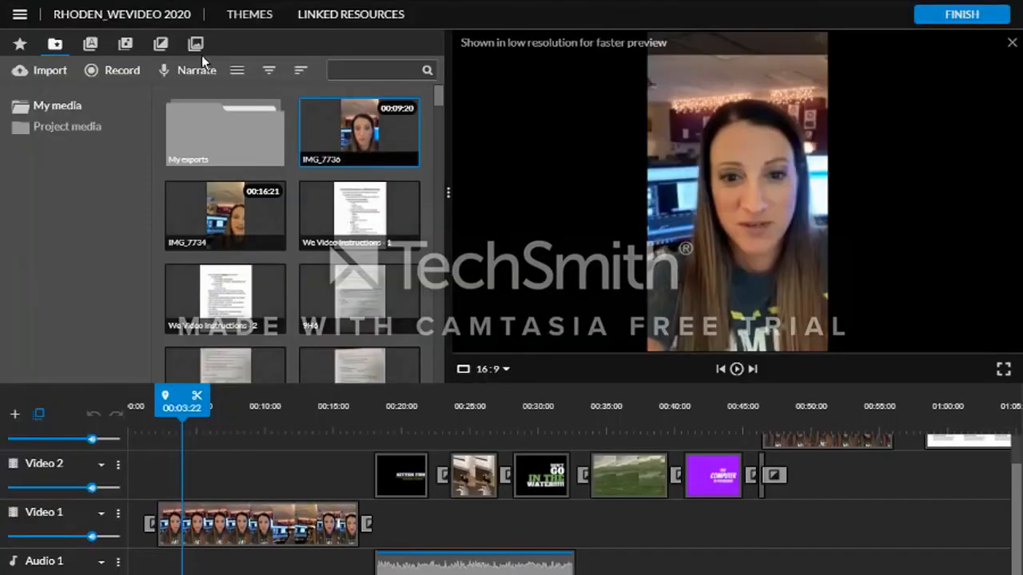
- Open the editing mode settings to view the Storyboard and Timeline options, then return to the editor
left_click(18, 16)
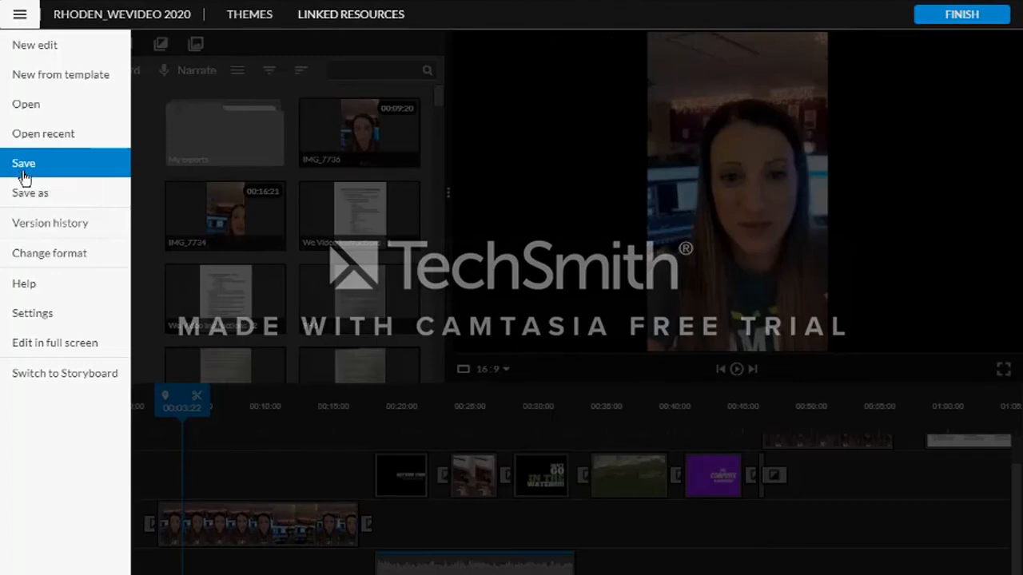
left_click(33, 321)
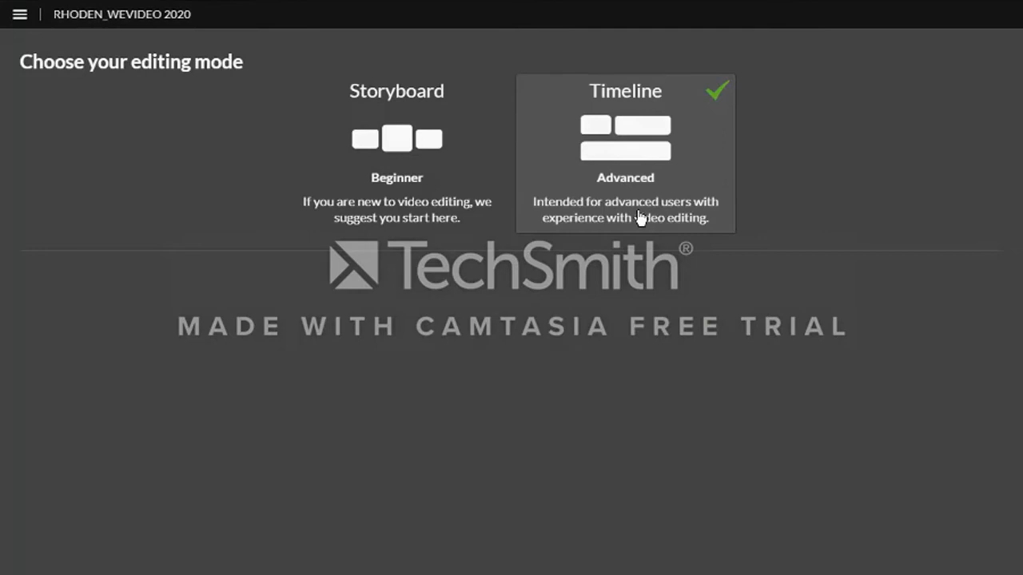
left_click(14, 16)
left_click(102, 23)
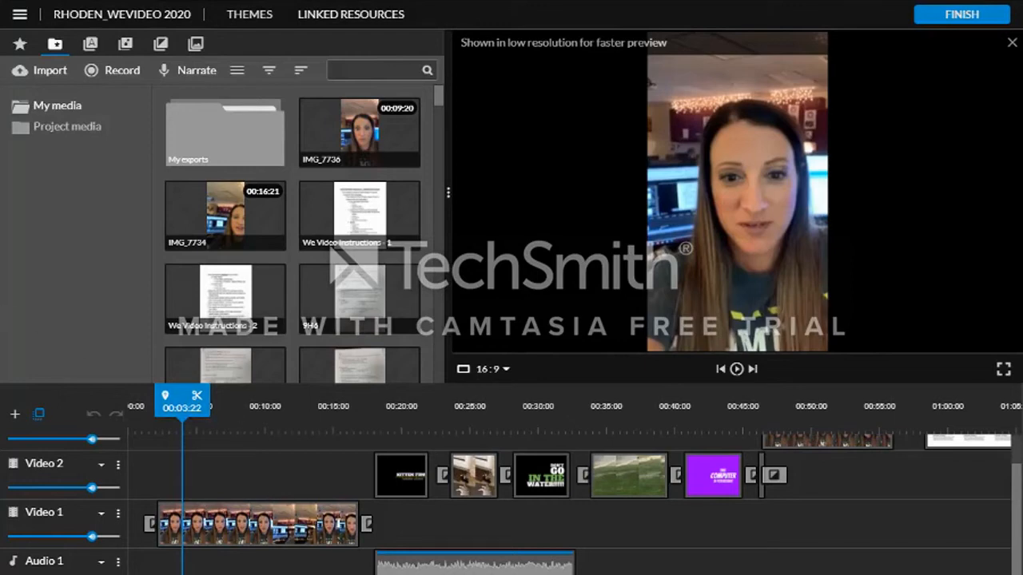
- Open the Themes dialog and browse the available themes without applying one
left_click(238, 18)
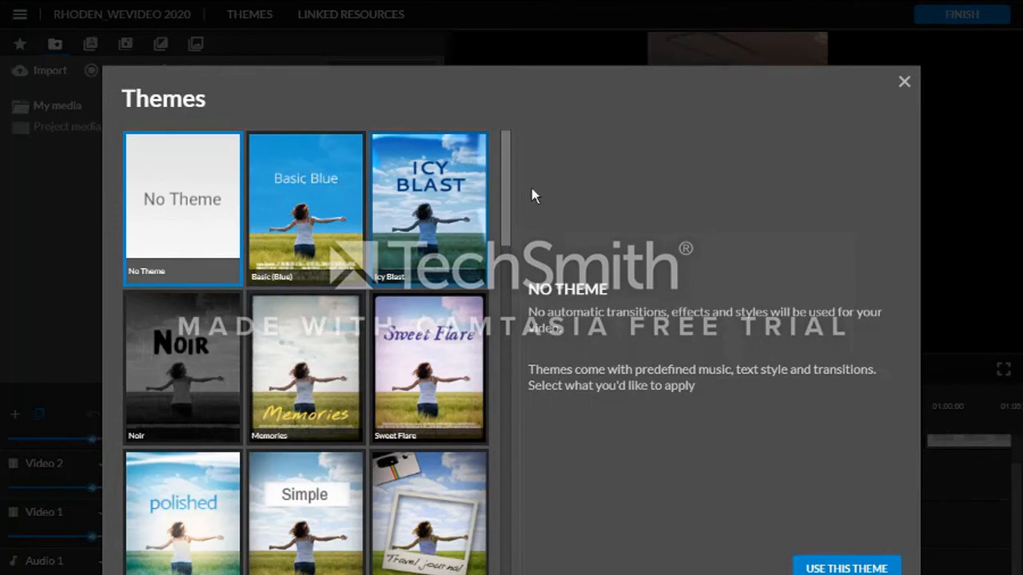
left_click_drag(504, 174, 460, 119)
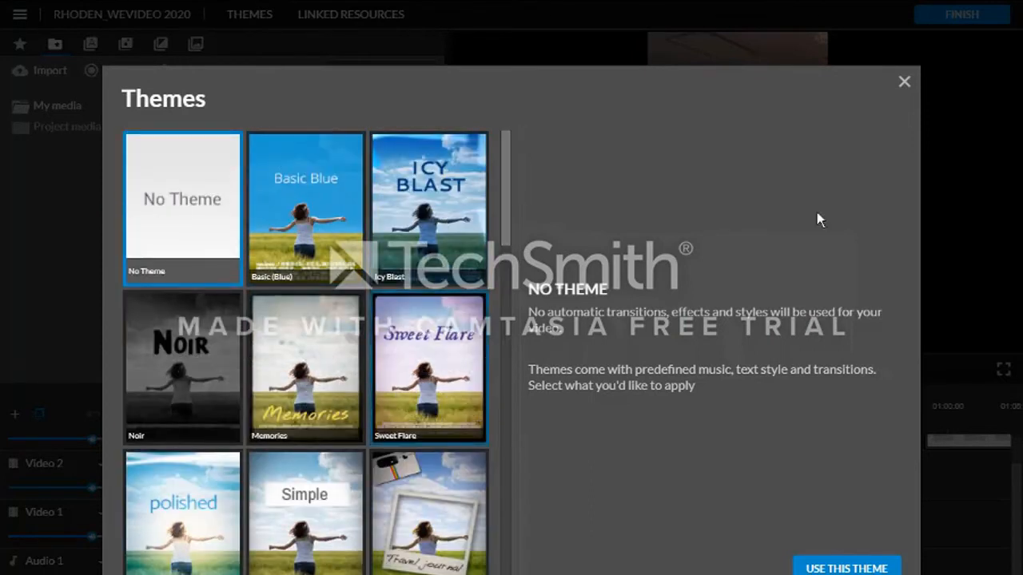
left_click(904, 82)
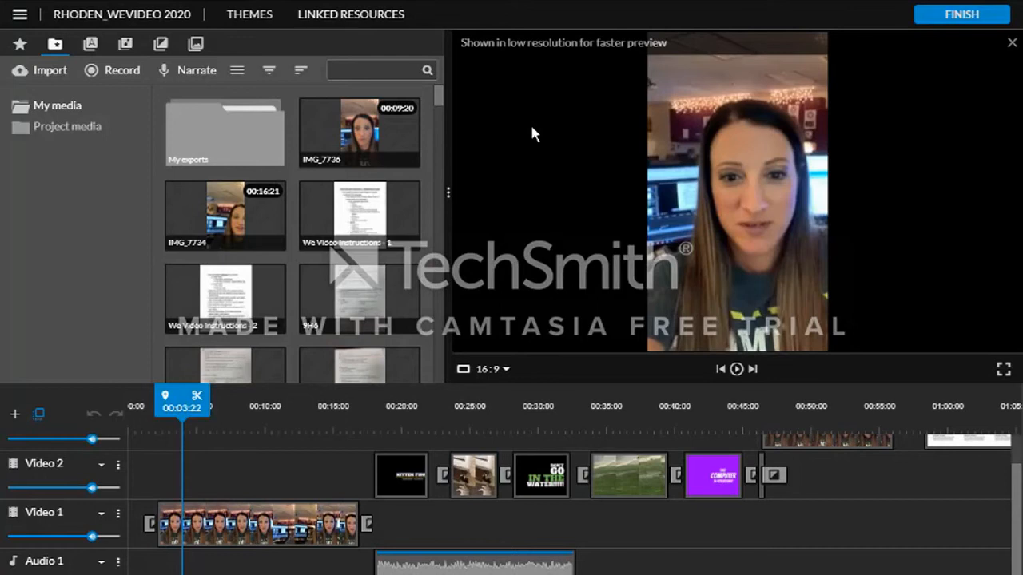
- Open the Linked Resources page and go back to the editor
left_click(341, 16)
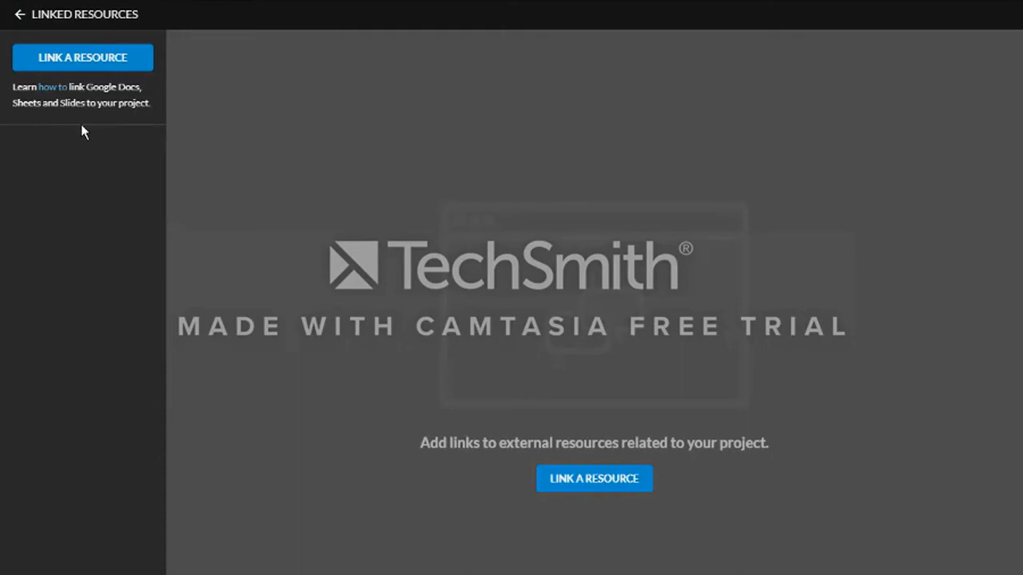
left_click(36, 15)
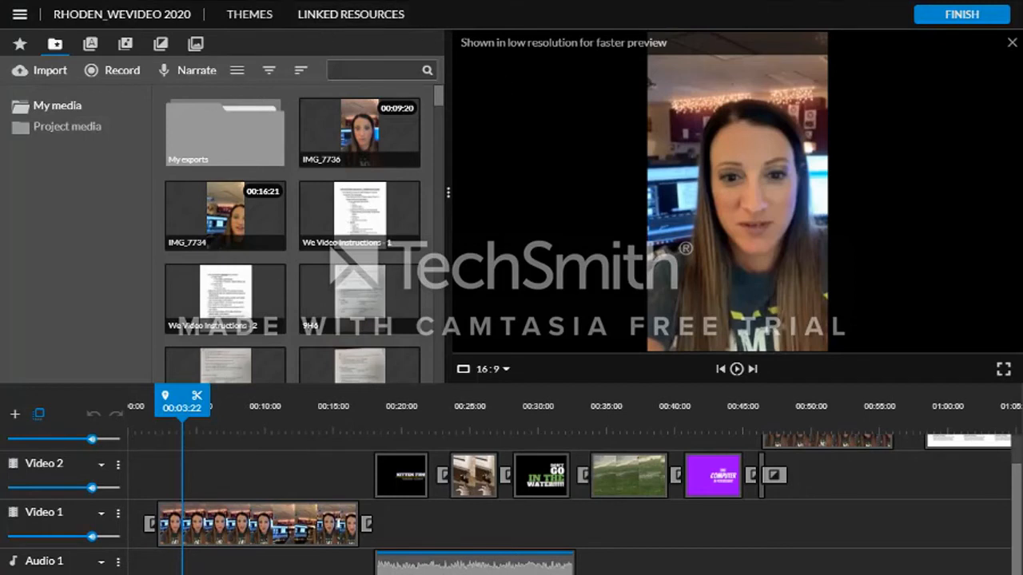
- Rewind the playhead near the start, reveal the Video 3 track, and play the timeline preview
left_click_drag(182, 406, 143, 406)
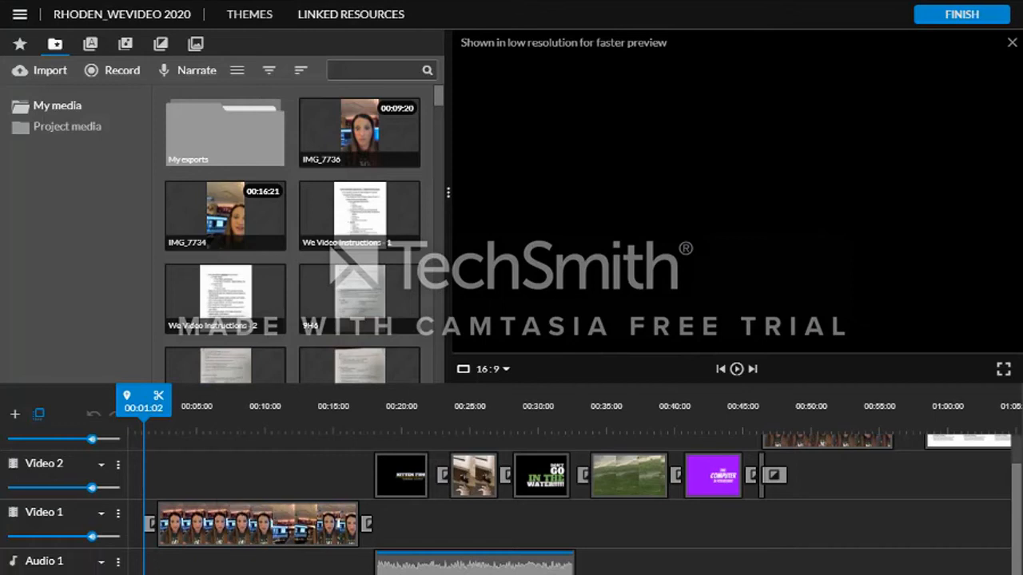
scroll(511, 504, "up", 1)
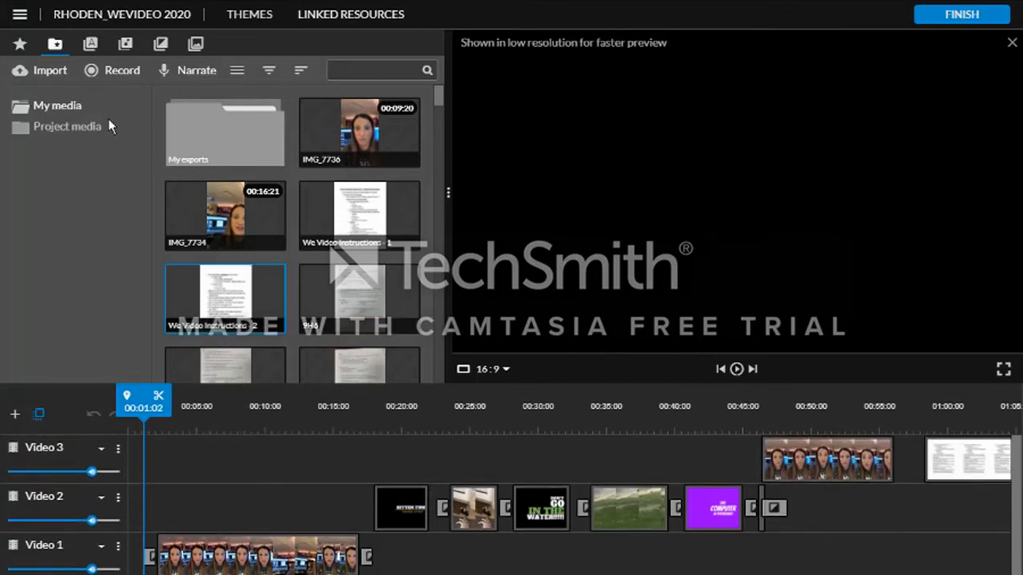
scroll(245, 499, "down", 1)
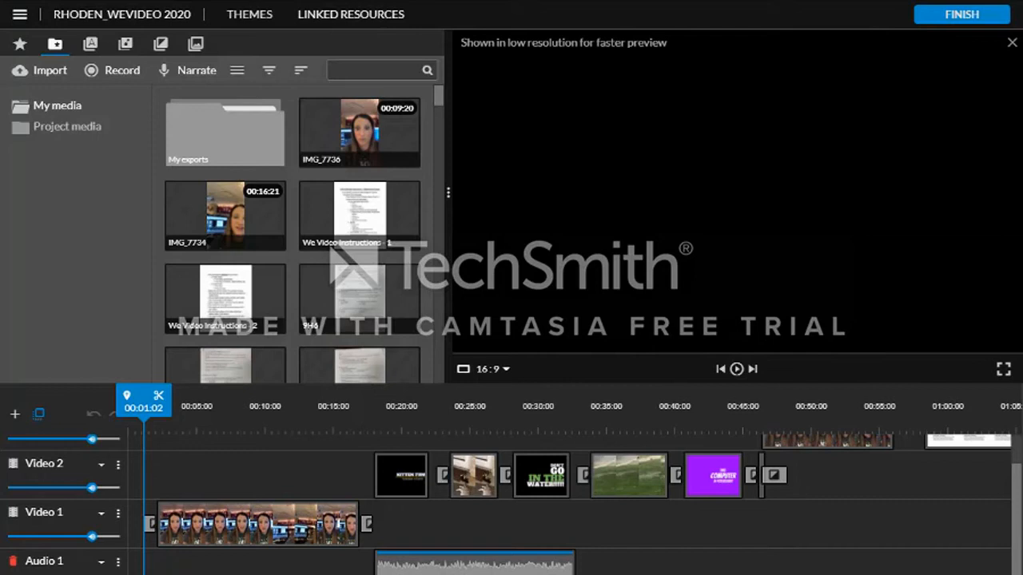
scroll(511, 503, "up", 1)
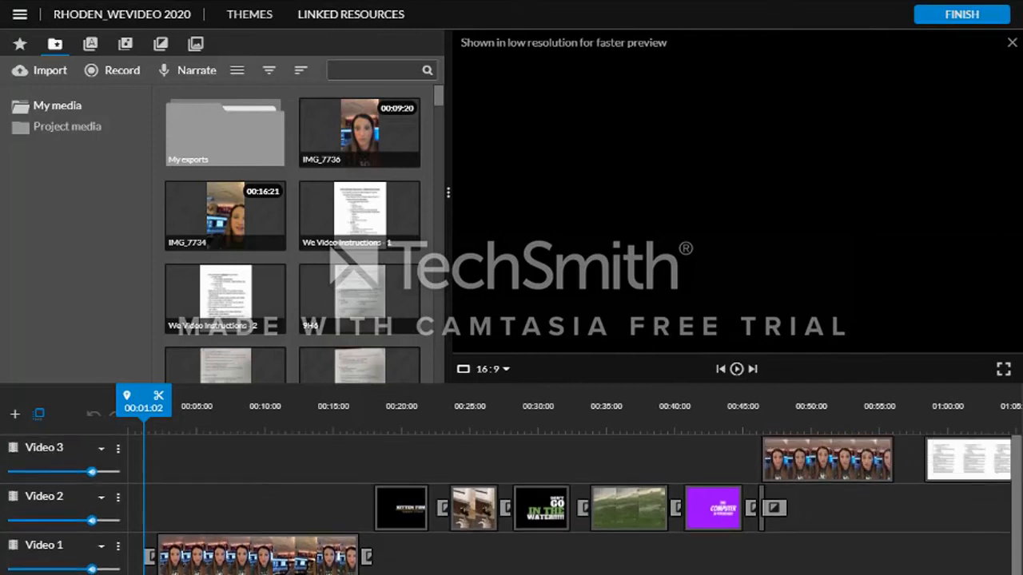
left_click(736, 369)
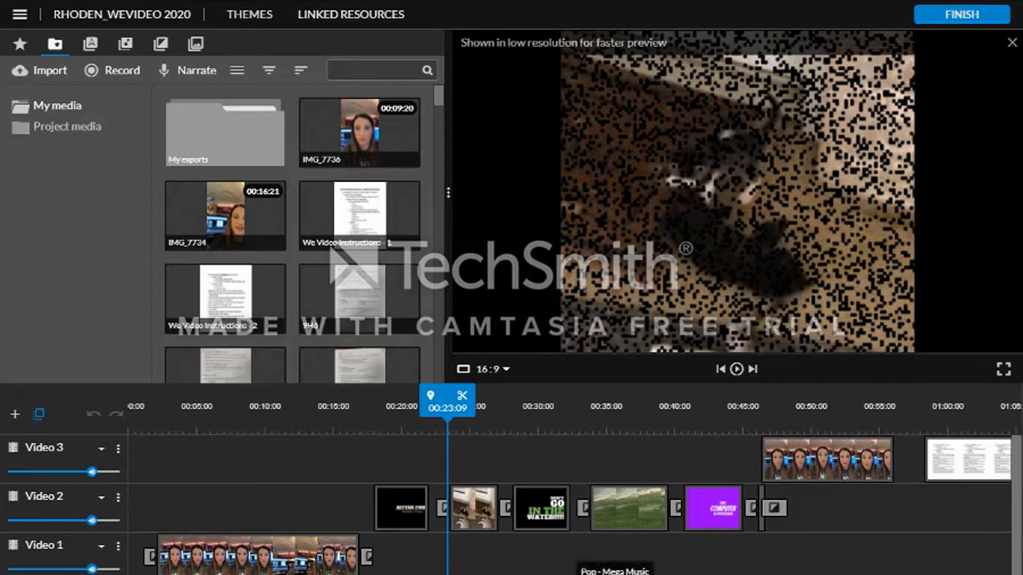
left_click(736, 372)
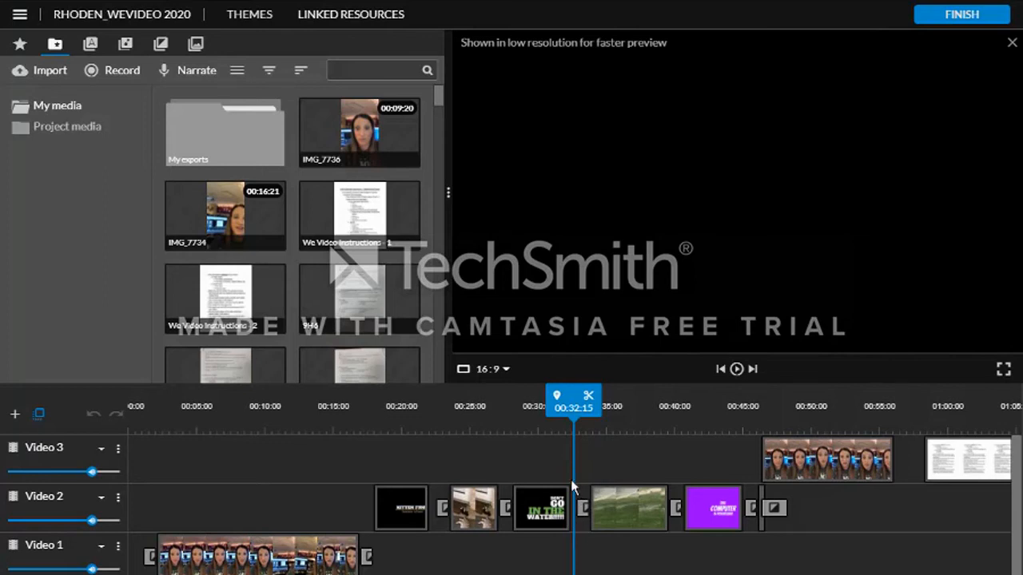
- Open the transition settings between the In the Water and grass clips on Video 2, then close them
left_click(584, 510)
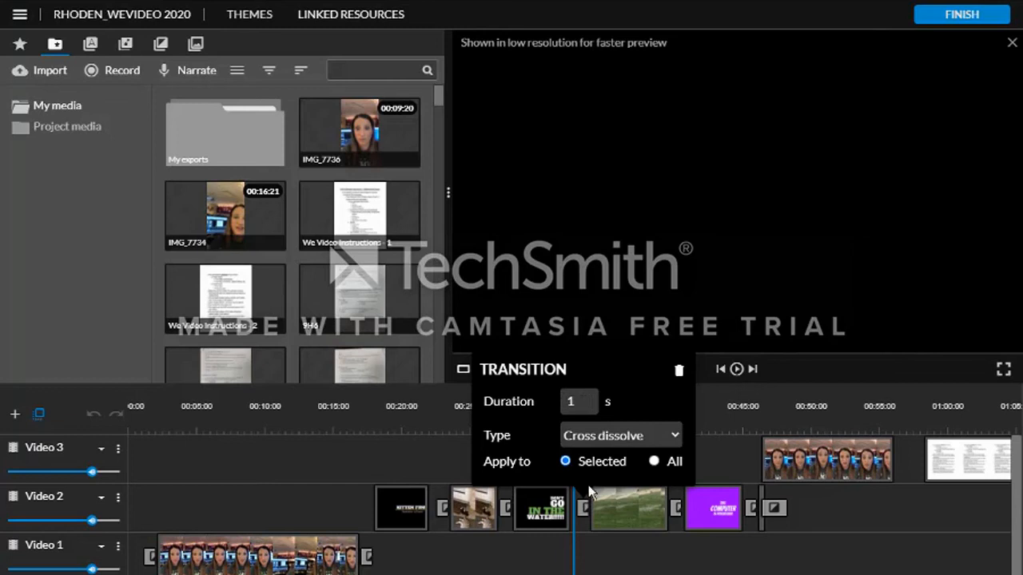
left_click(596, 551)
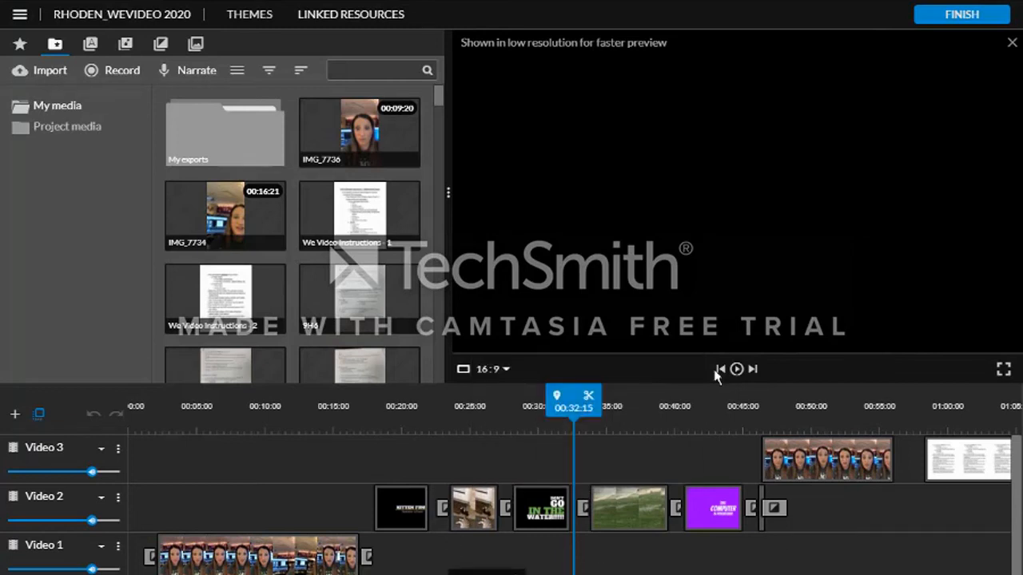
- Resume preview playback through the timeline to around the 53-second mark
left_click(736, 370)
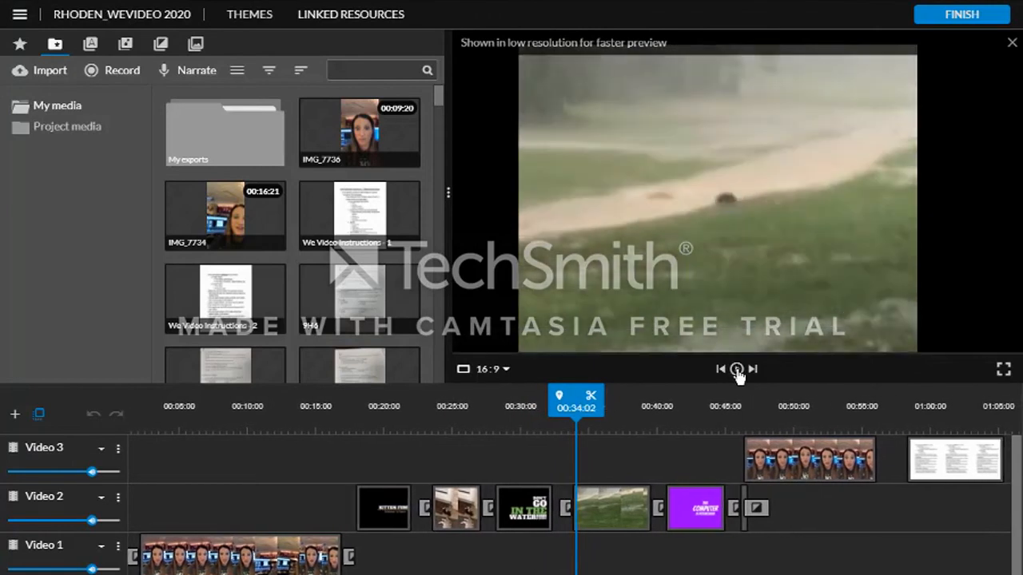
left_click(737, 370)
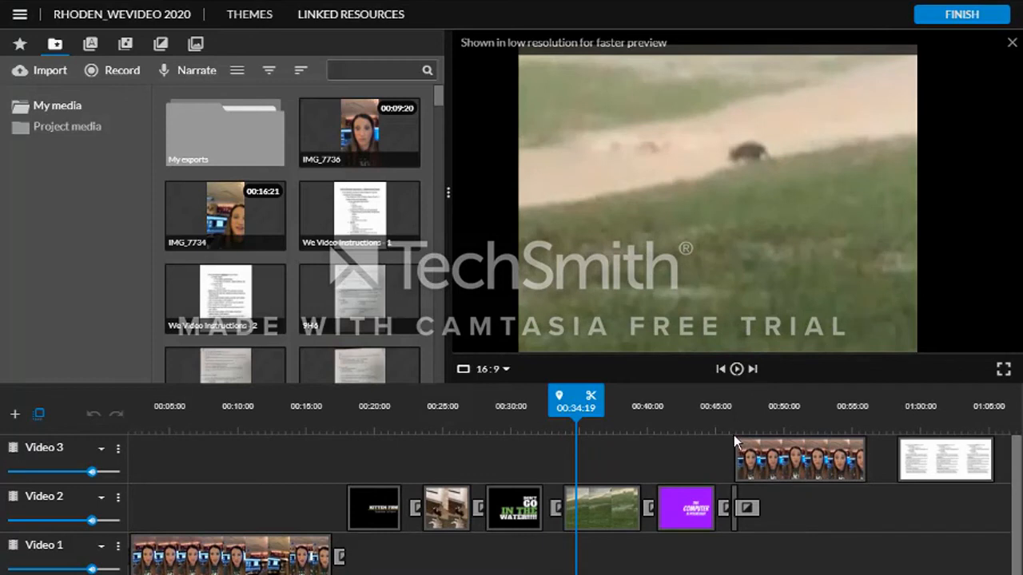
left_click(736, 369)
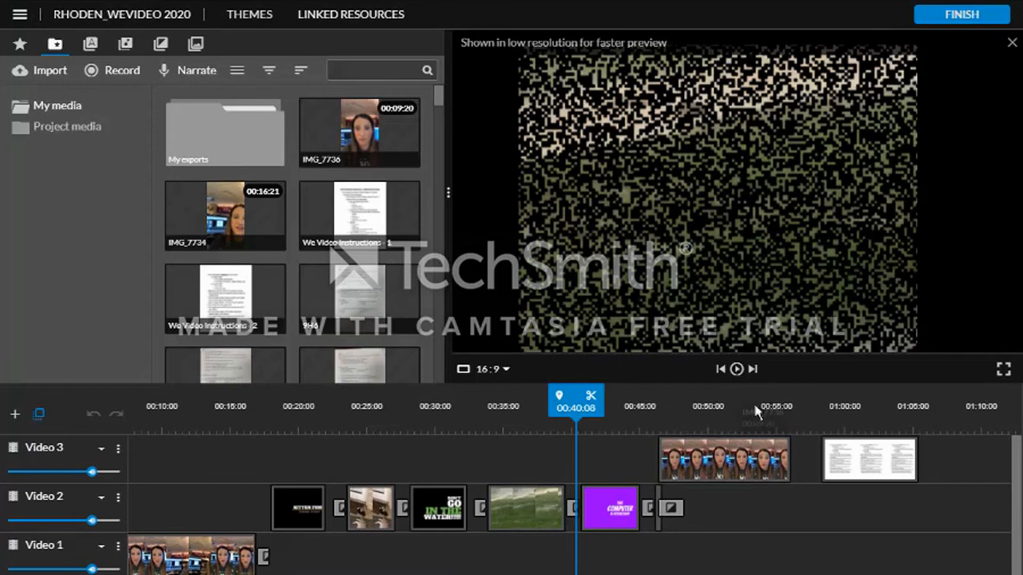
left_click(736, 371)
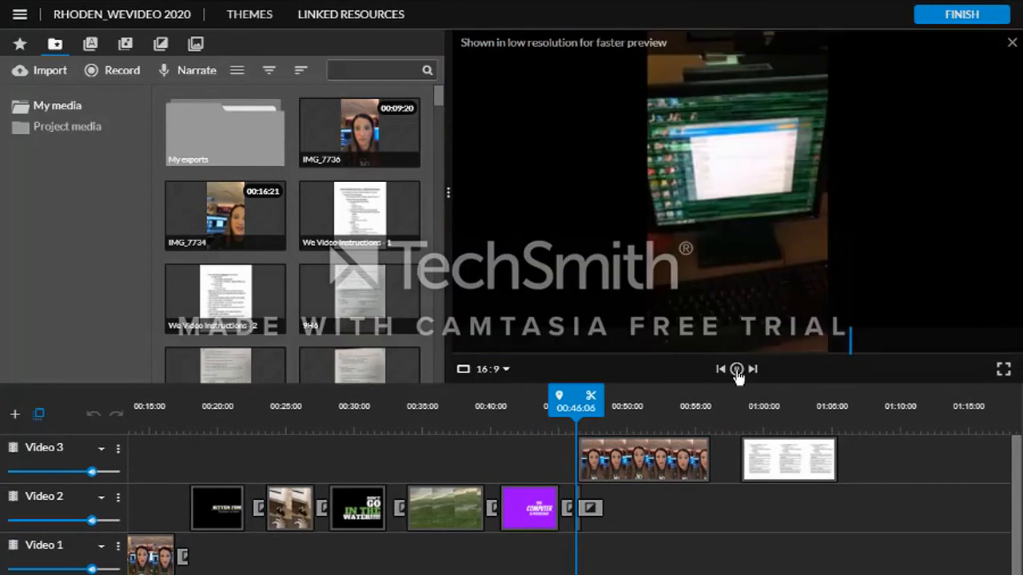
left_click(737, 370)
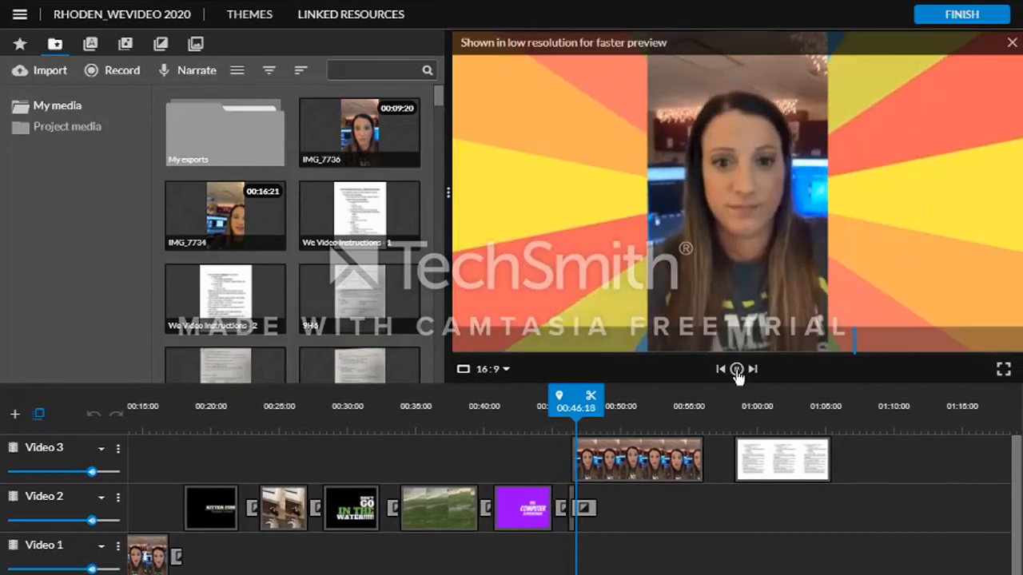
left_click_drag(571, 405, 566, 407)
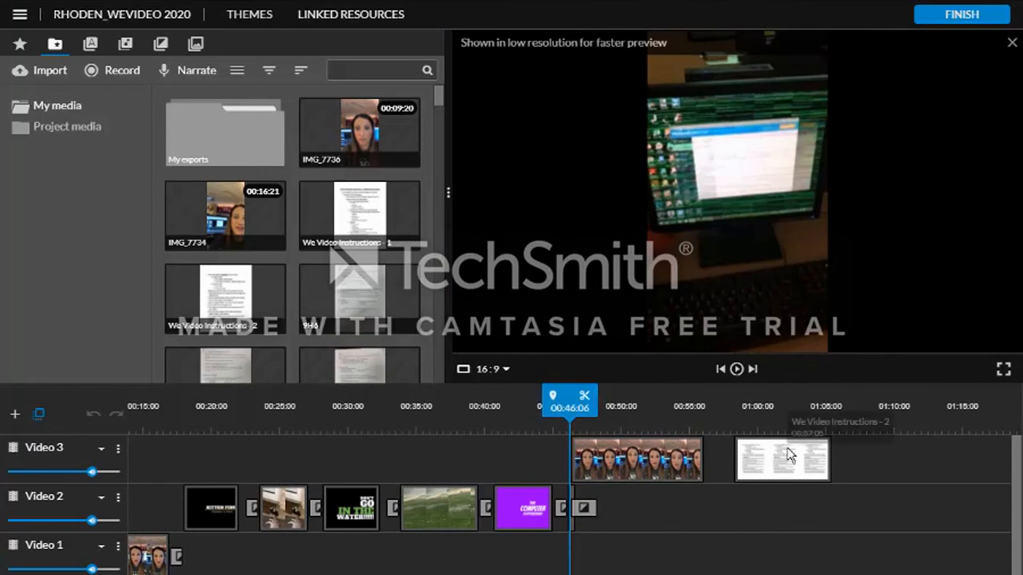
left_click(737, 371)
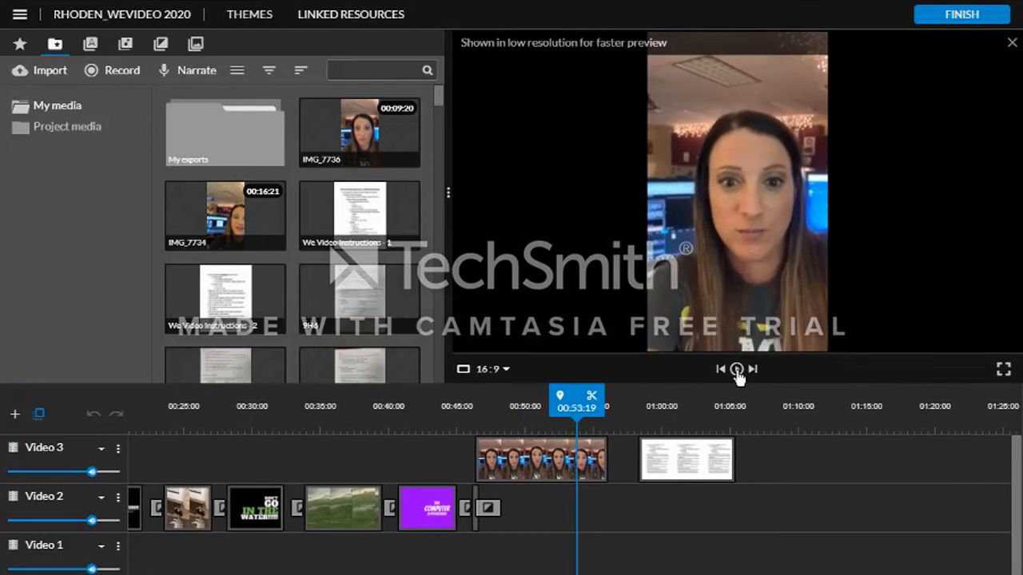
- Scrub the playhead between the Video 3 clips around the 38- to 58-second marks
left_click_drag(576, 397, 642, 400)
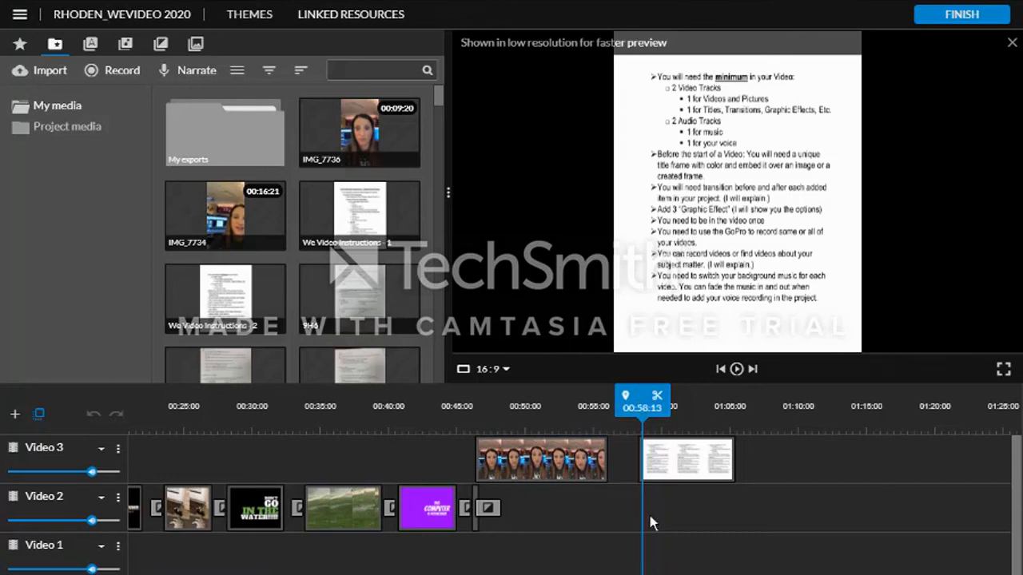
scroll(648, 511, "down", 1)
left_click(373, 476)
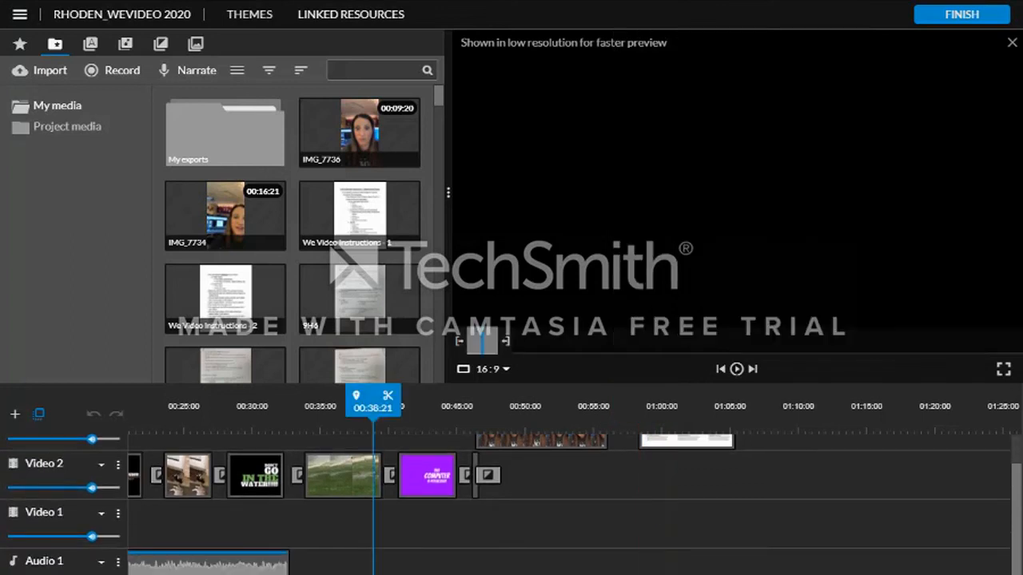
left_click_drag(373, 407, 475, 407)
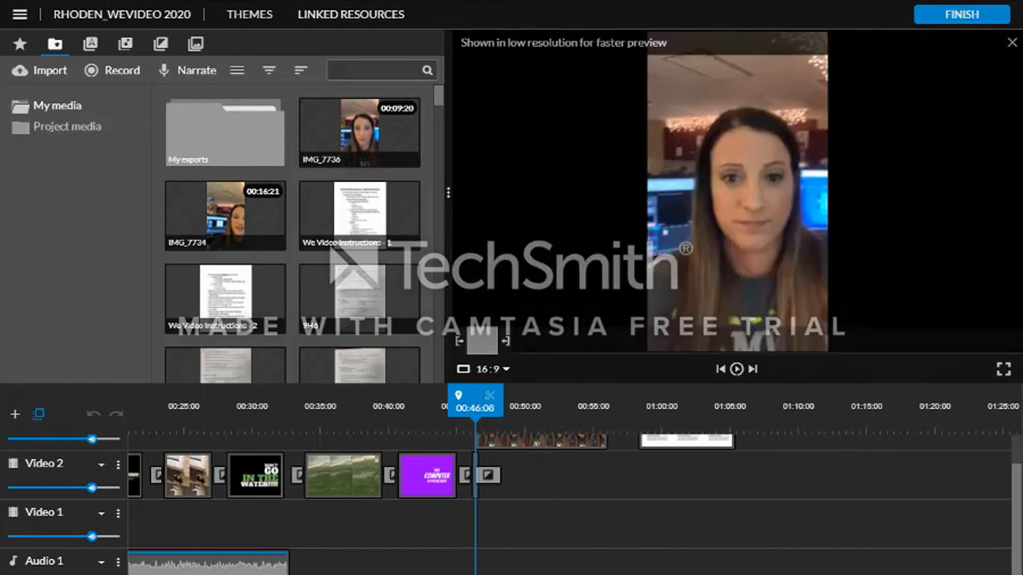
- Extend the instructions document clip on Video 3 so it ends at about 1:20
left_click(666, 453)
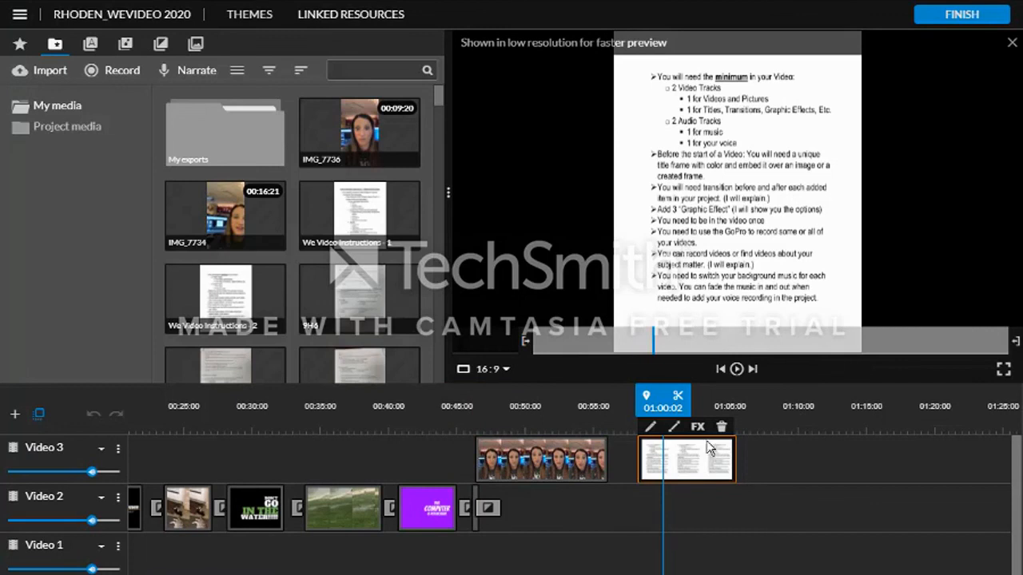
left_click_drag(734, 456, 933, 461)
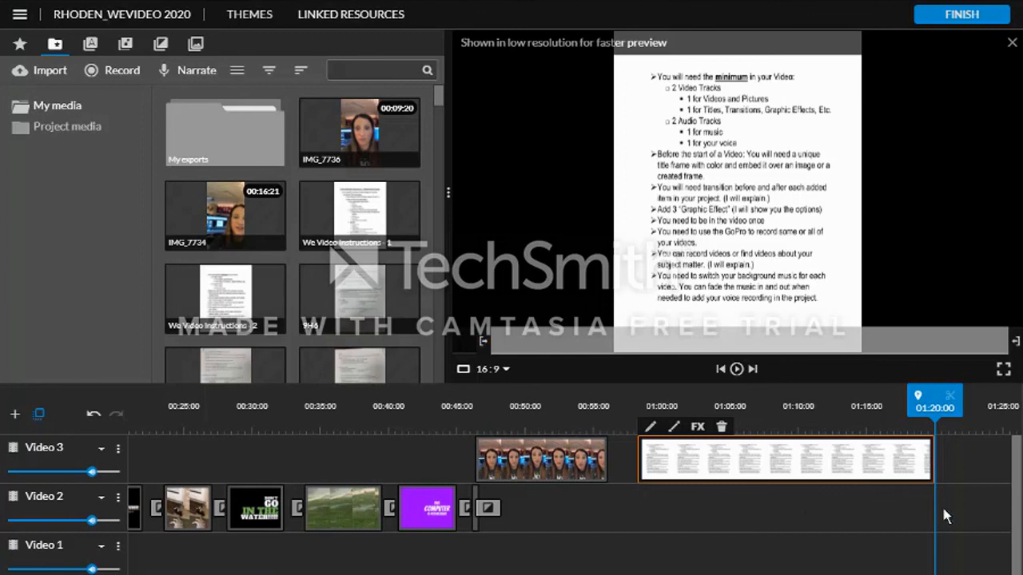
- Try to drag the purple computer title clip down the timeline
left_click(435, 508)
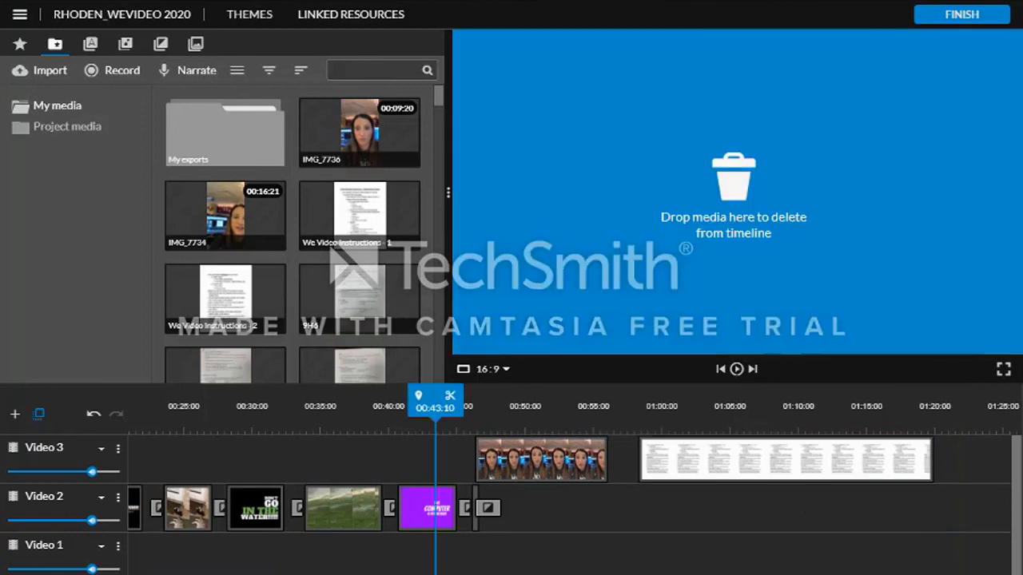
left_click_drag(436, 509, 638, 559)
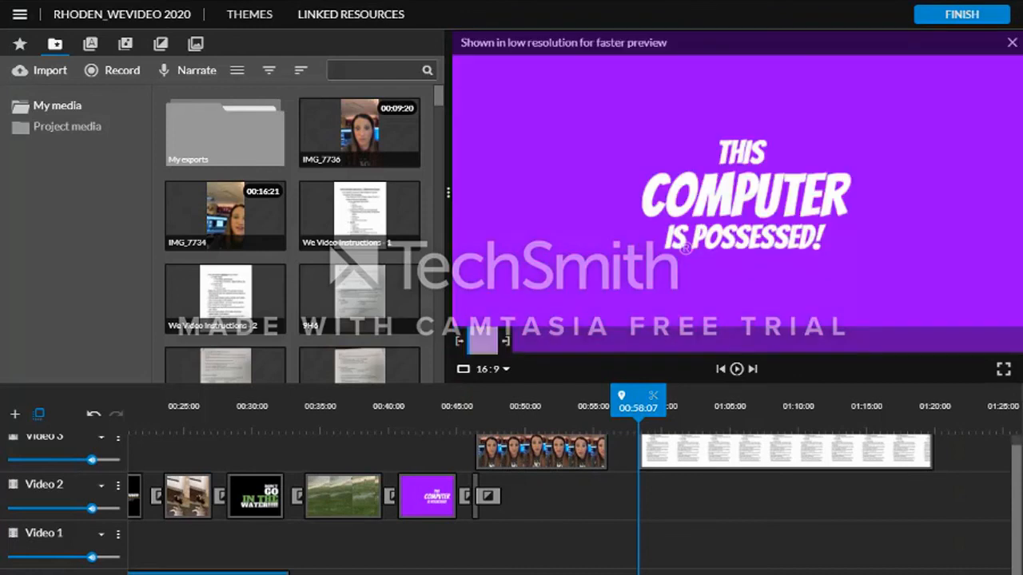
- Select the document clip and the audio clip to preview each of them
left_click(822, 453)
left_click(934, 571)
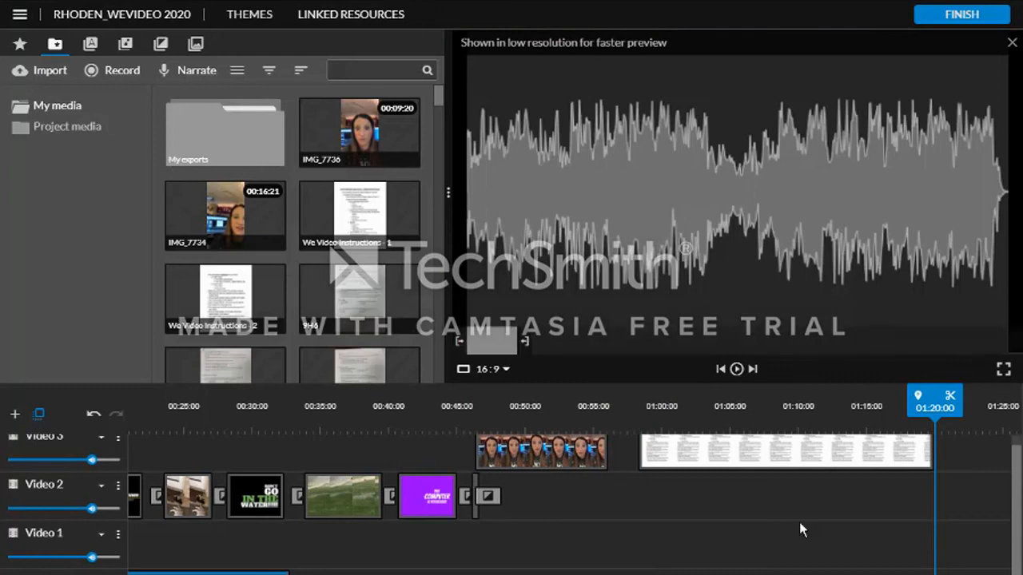
left_click(666, 453)
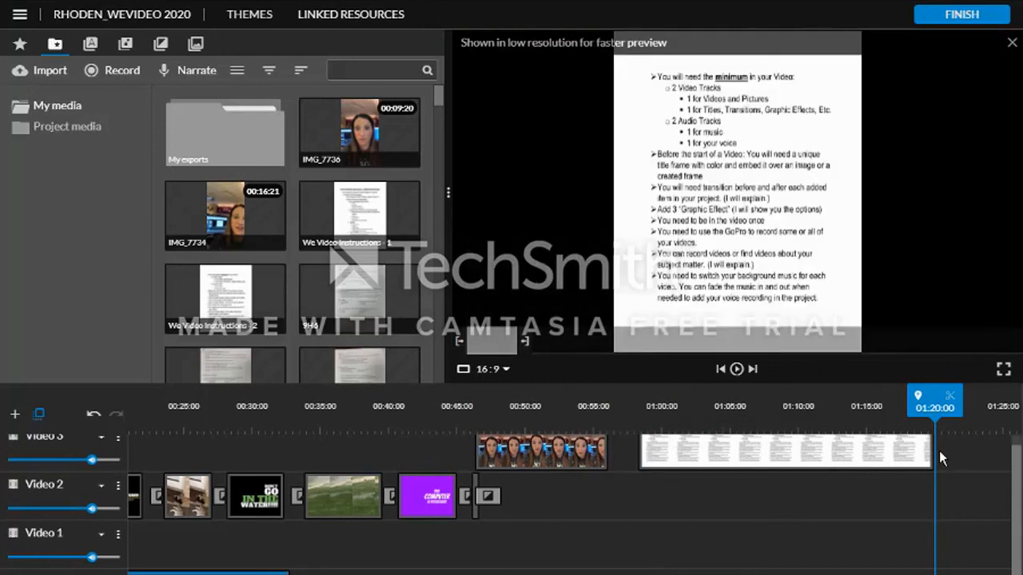